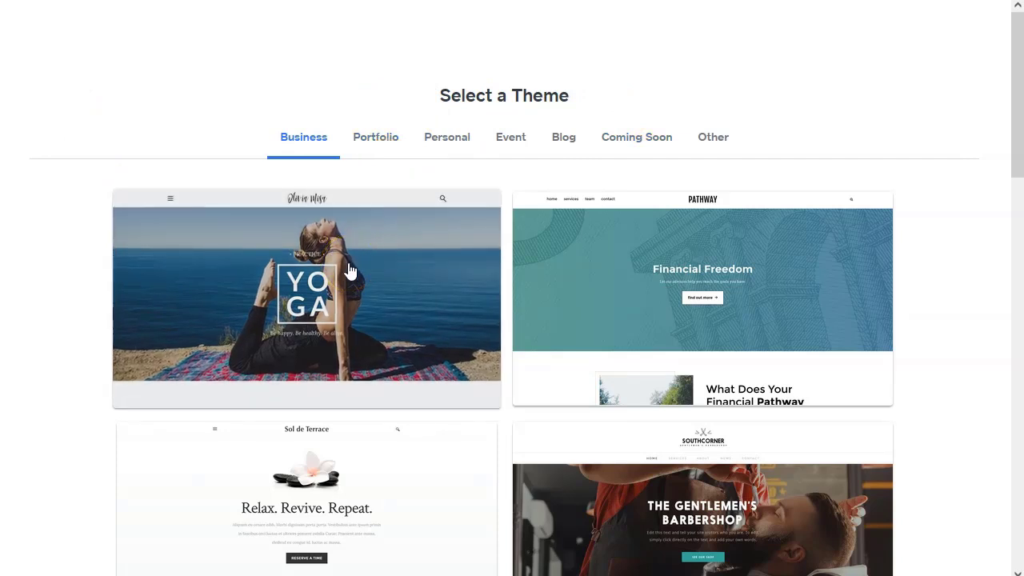
- Preview the Pathway business theme and start editing the site with it
{"action": "scroll", "coordinate": [752, 288], "scroll_direction": "down", "scroll_amount": 1}
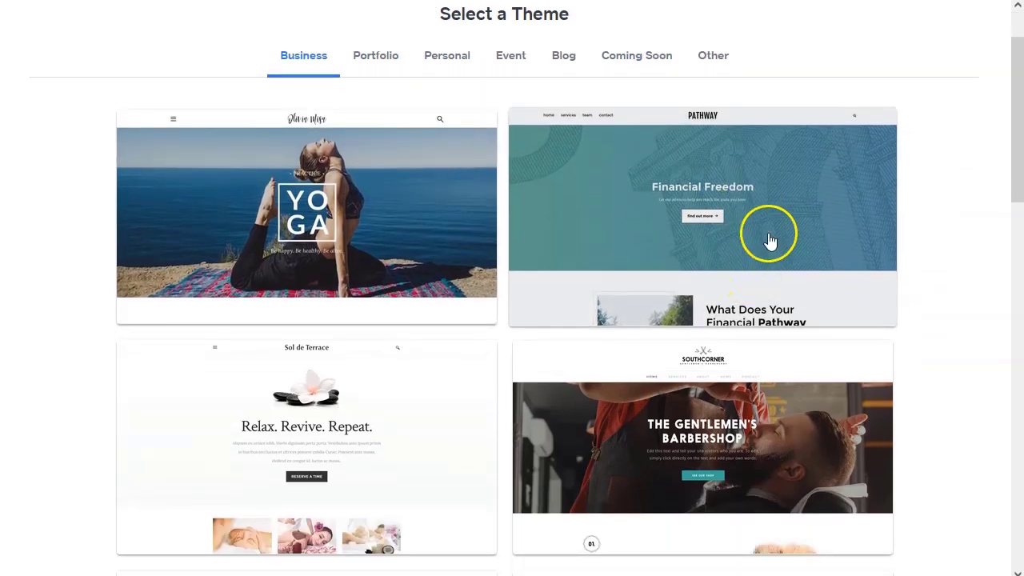
{"action": "left_click", "coordinate": [649, 217]}
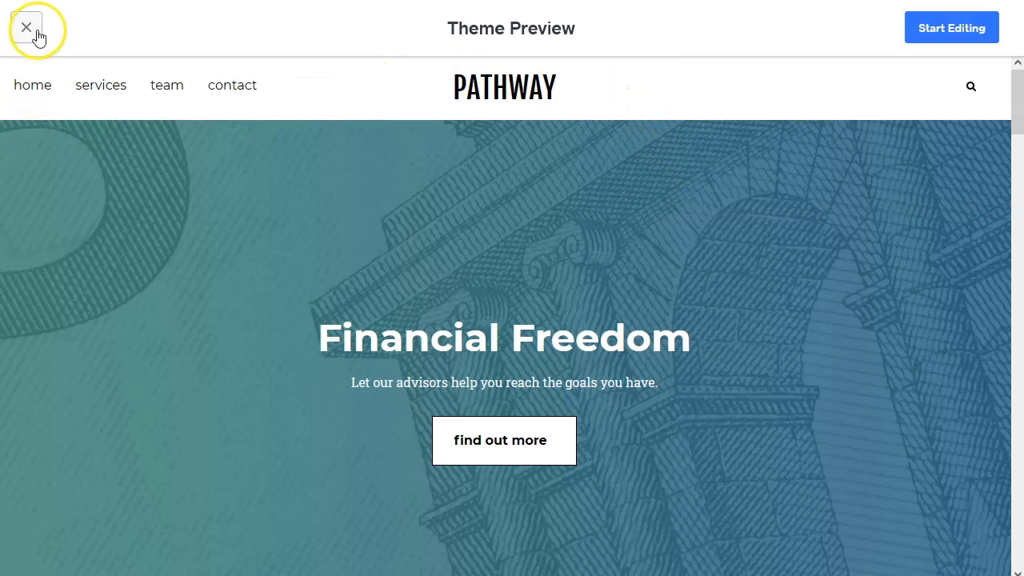
{"action": "left_click", "coordinate": [958, 28]}
- Replace the "Financial Freedom" heading with the title copied from the YouTube page, "4 Steps: Make Money Online Selling Simple Household Items"
{"action": "left_click", "coordinate": [570, 319]}
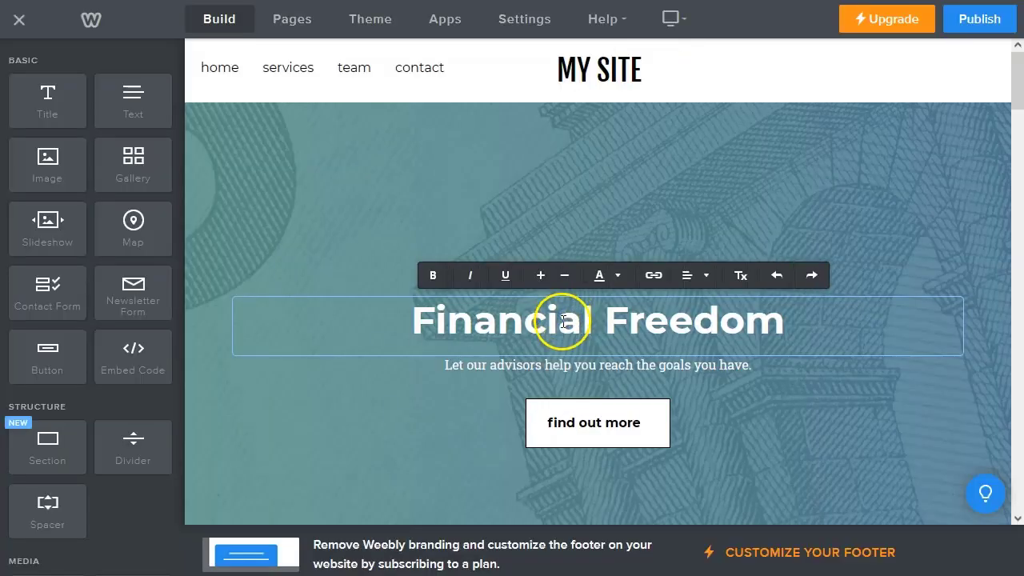
{"action": "triple_click", "coordinate": [563, 321]}
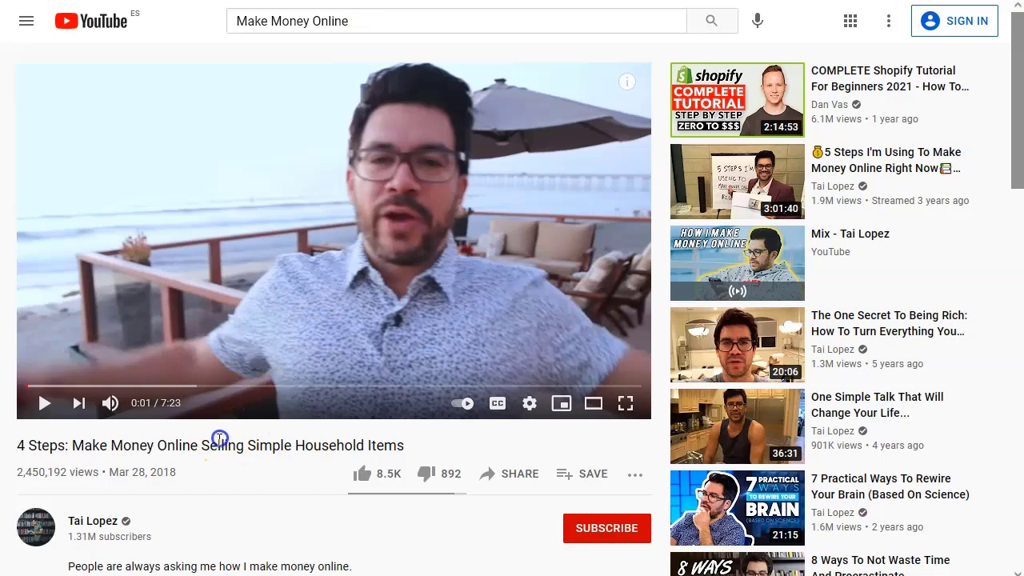
{"action": "triple_click", "coordinate": [220, 440]}
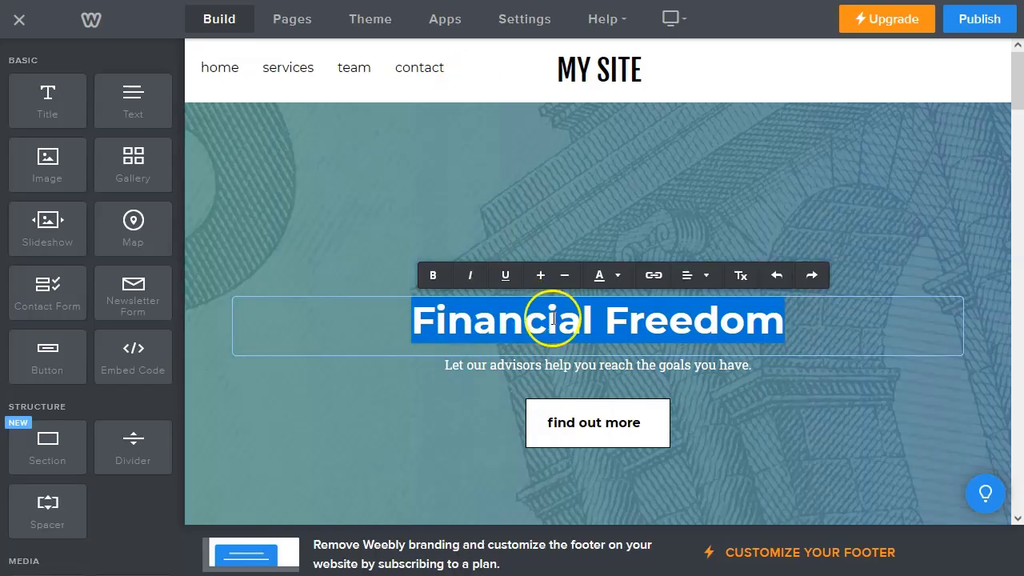
{"action": "type", "text": "4 Steps: Make Money Online Selling Simple Household Items"}
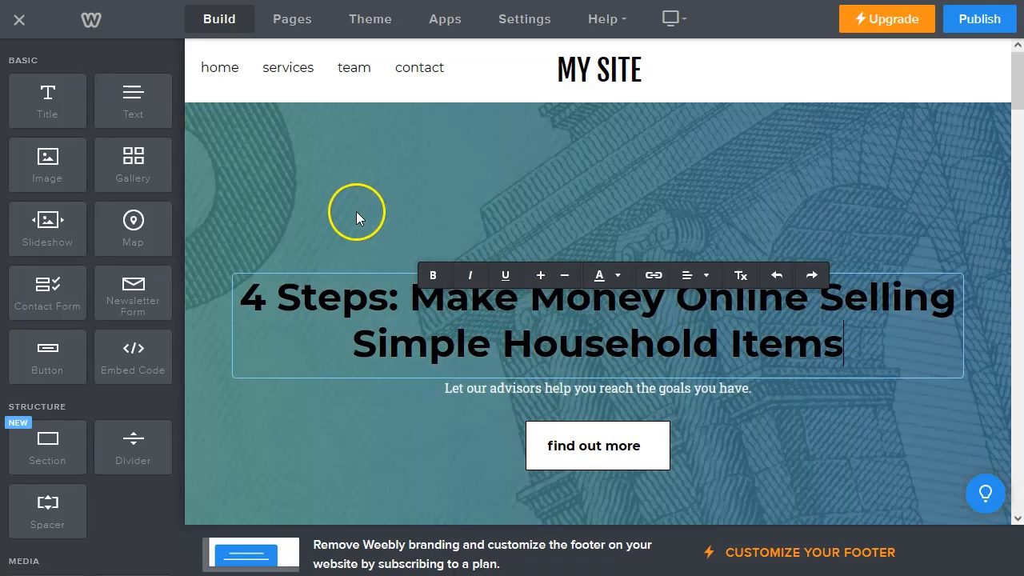
{"action": "left_click", "coordinate": [357, 213]}
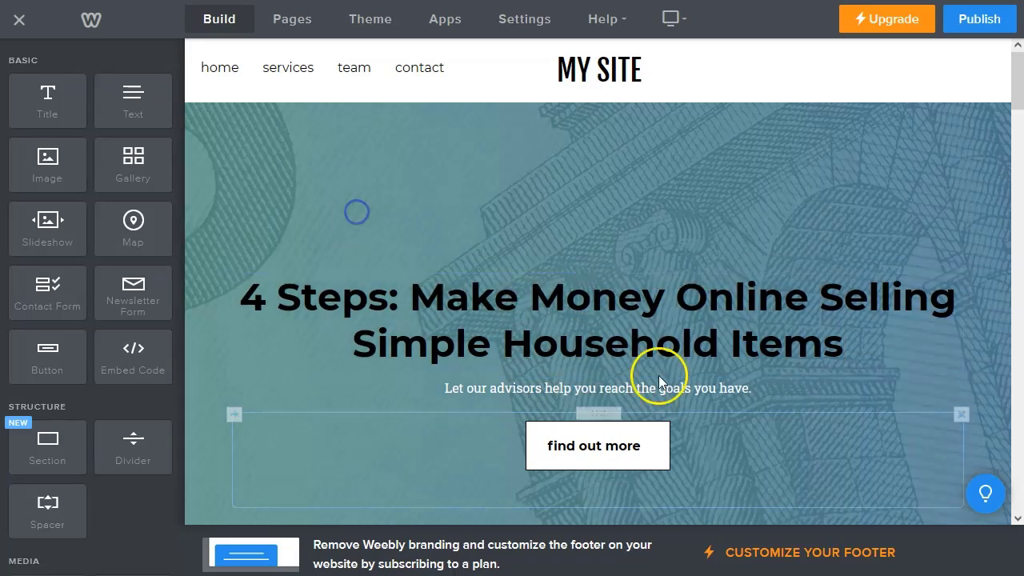
- Set the text colour of the whole header heading to white (#ffffff)
{"action": "left_click", "coordinate": [648, 340]}
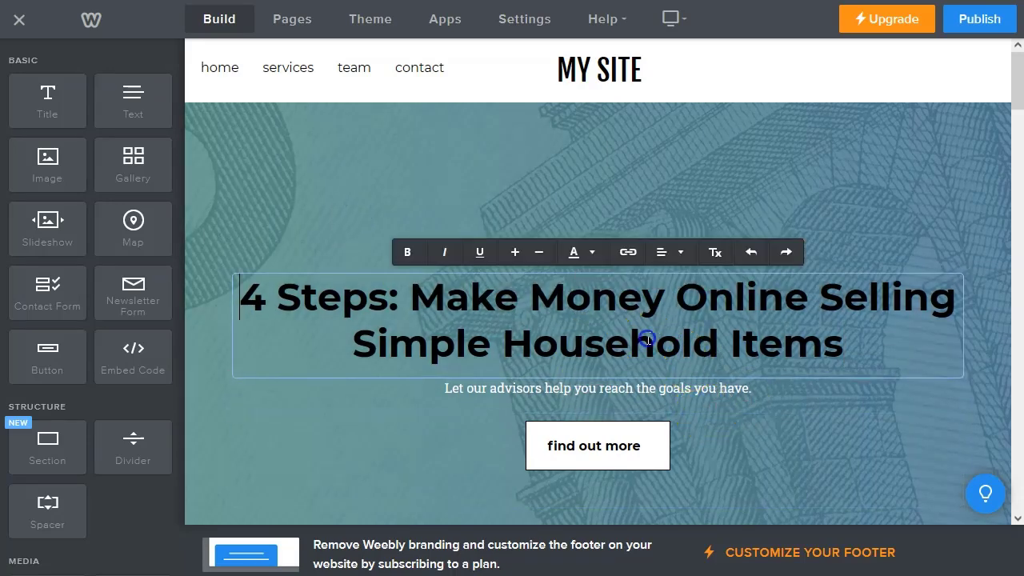
{"action": "triple_click", "coordinate": [547, 337]}
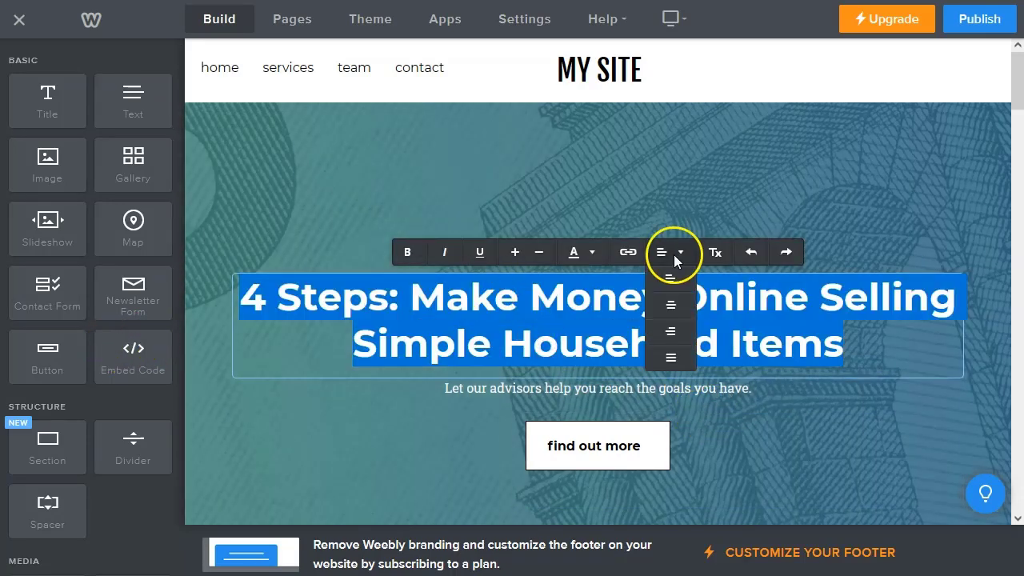
{"action": "left_click", "coordinate": [594, 254]}
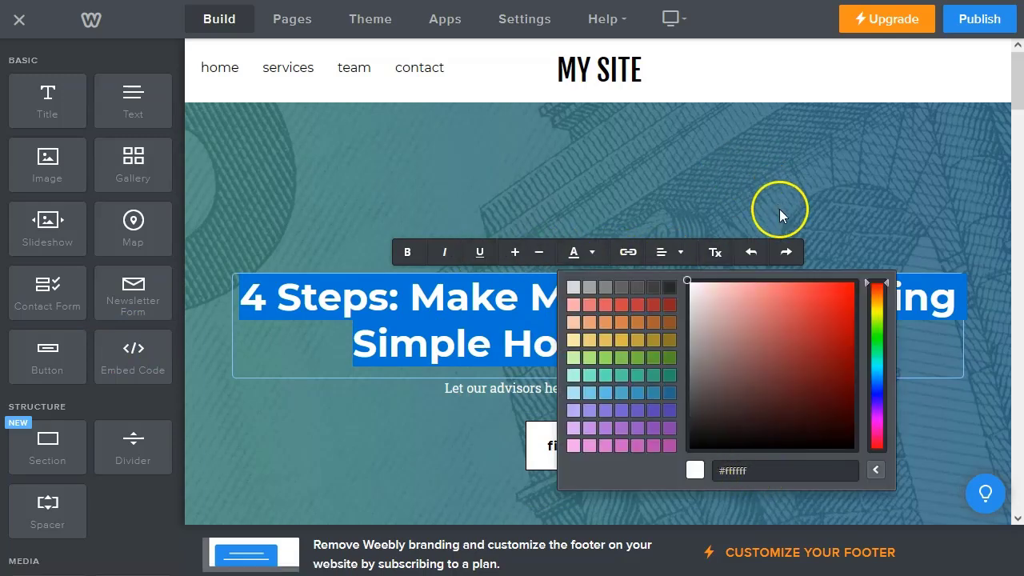
{"action": "left_click", "coordinate": [779, 209]}
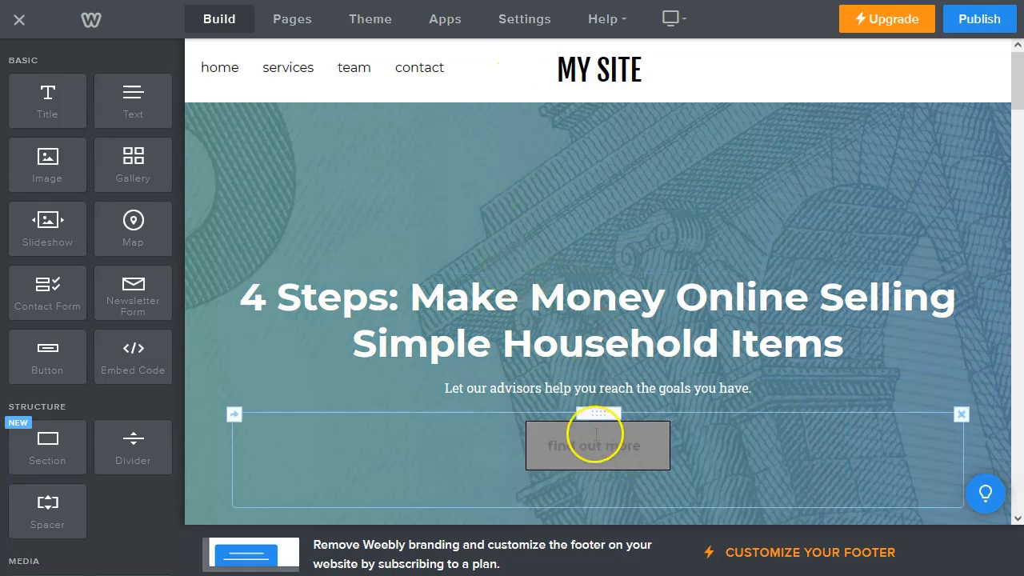
- Delete the advisors subtitle and the "find out more" button beneath the header heading
{"action": "left_click", "coordinate": [961, 379]}
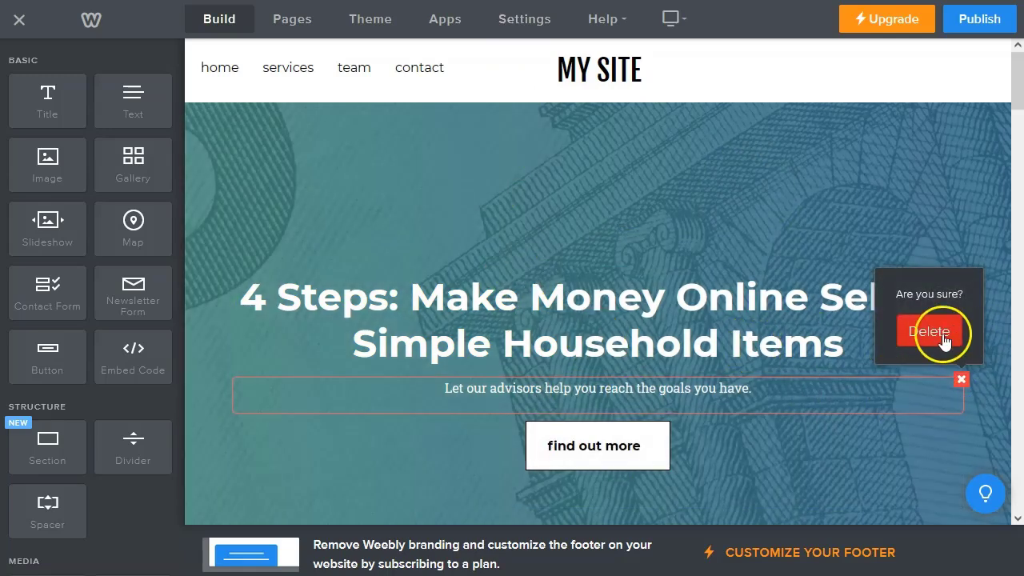
{"action": "left_click", "coordinate": [929, 332]}
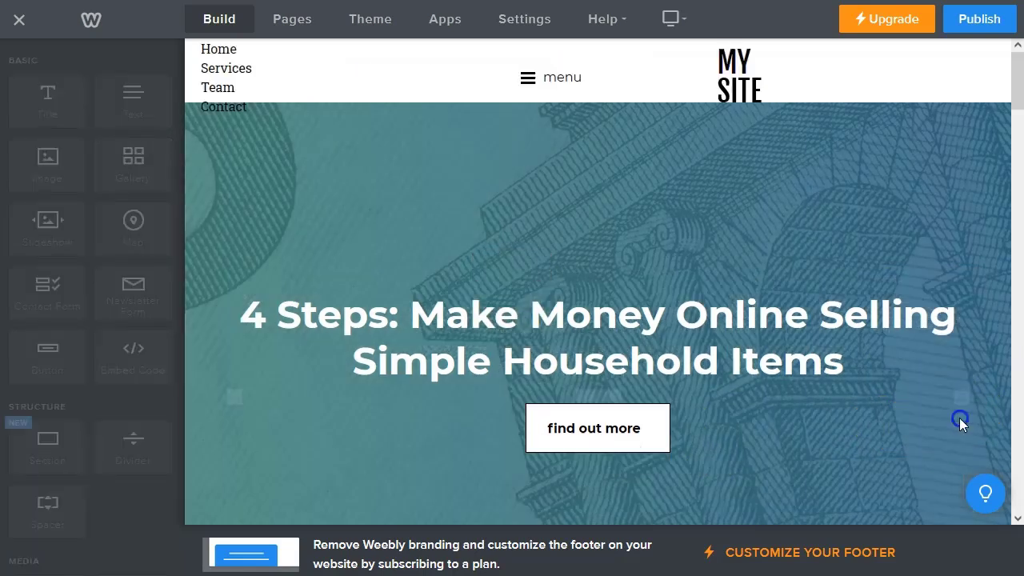
{"action": "left_click", "coordinate": [907, 411]}
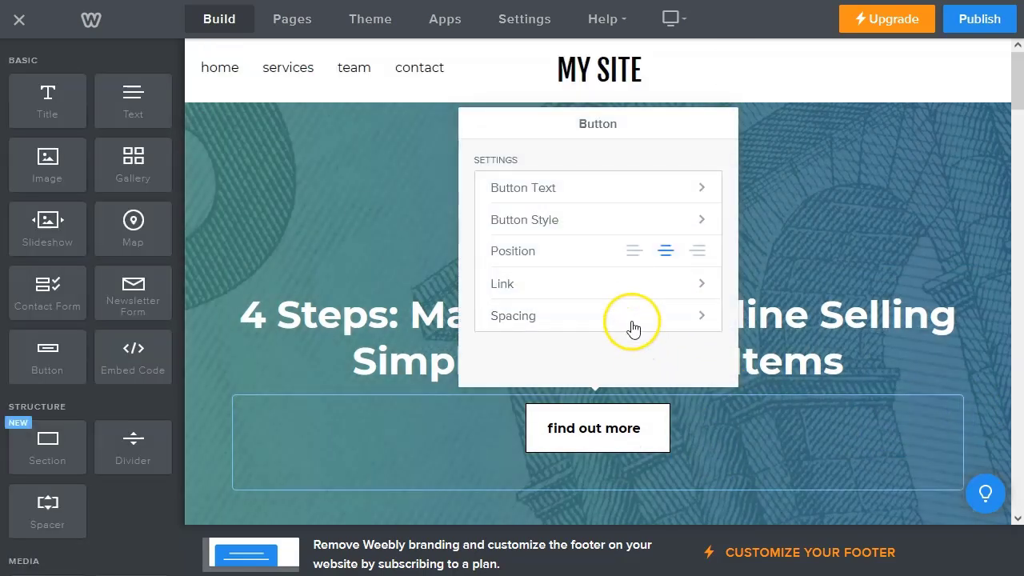
{"action": "left_click", "coordinate": [805, 219]}
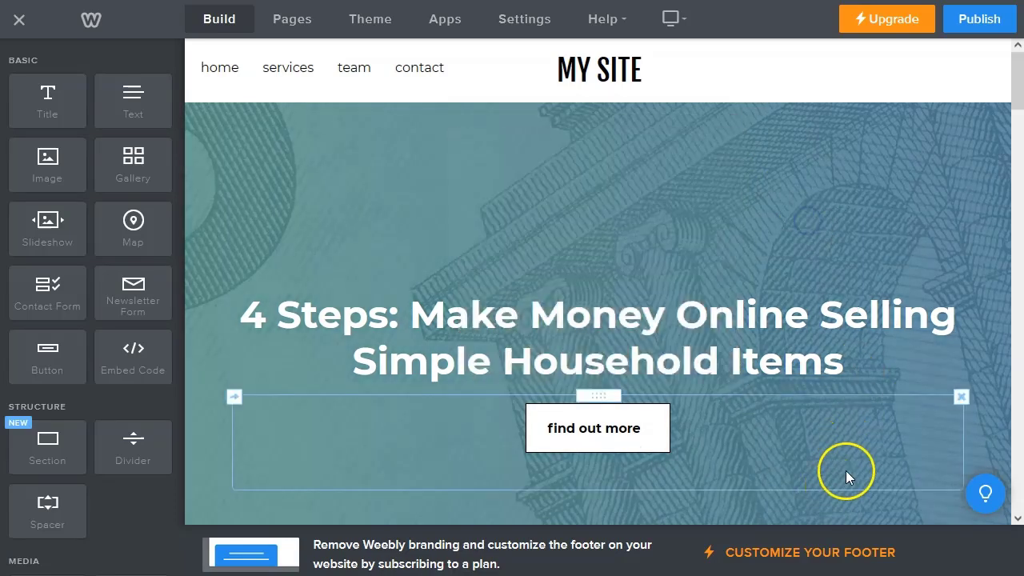
{"action": "left_click", "coordinate": [961, 397]}
{"action": "left_click", "coordinate": [933, 355]}
- Look through the template's remaining home page sections below the header, down to the footer
{"action": "scroll", "coordinate": [501, 382], "scroll_direction": "down", "scroll_amount": 8}
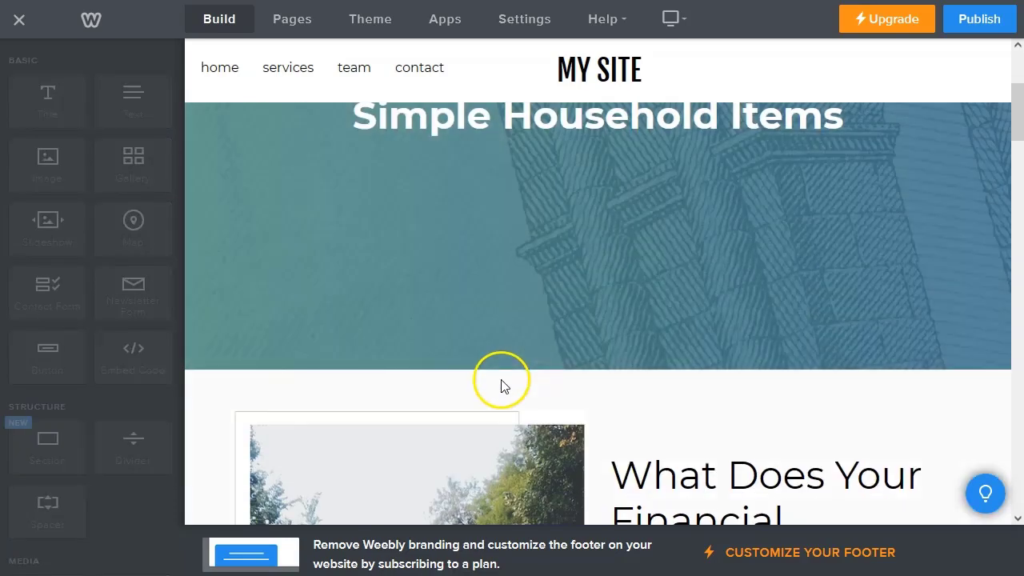
{"action": "scroll", "coordinate": [501, 382], "scroll_direction": "down", "scroll_amount": 20}
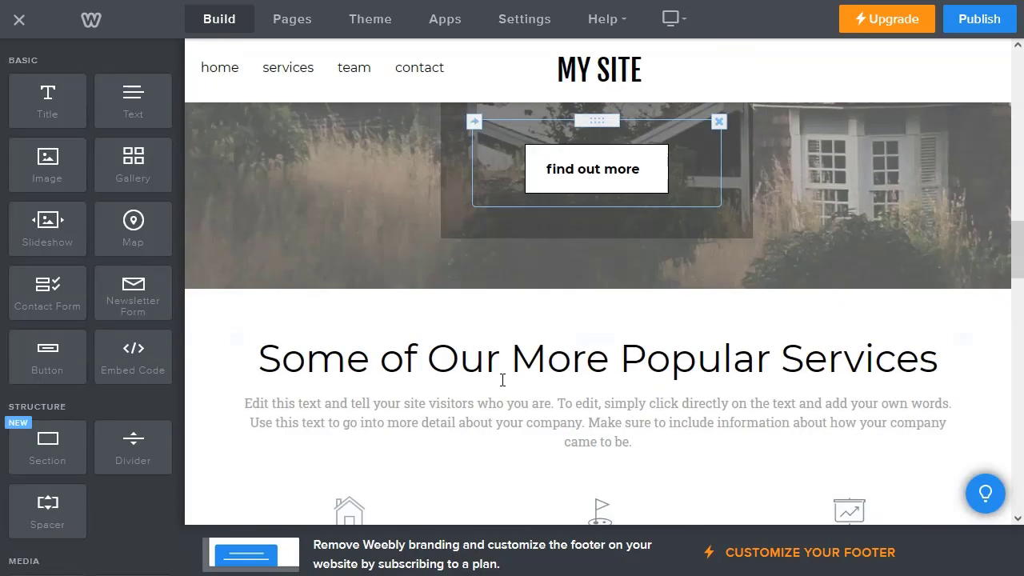
{"action": "scroll", "coordinate": [501, 384], "scroll_direction": "down", "scroll_amount": 9}
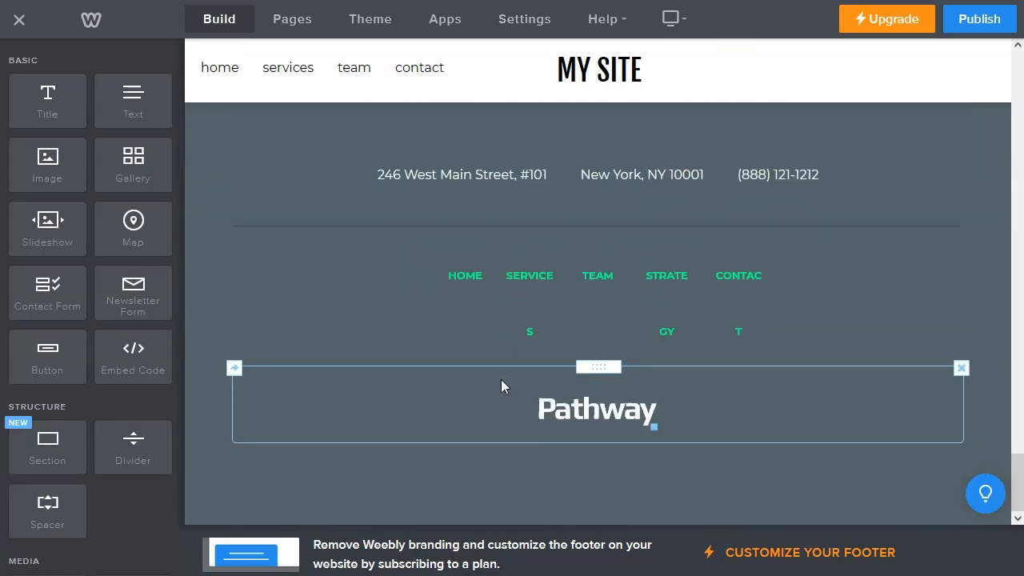
{"action": "scroll", "coordinate": [501, 379], "scroll_direction": "up", "scroll_amount": 5}
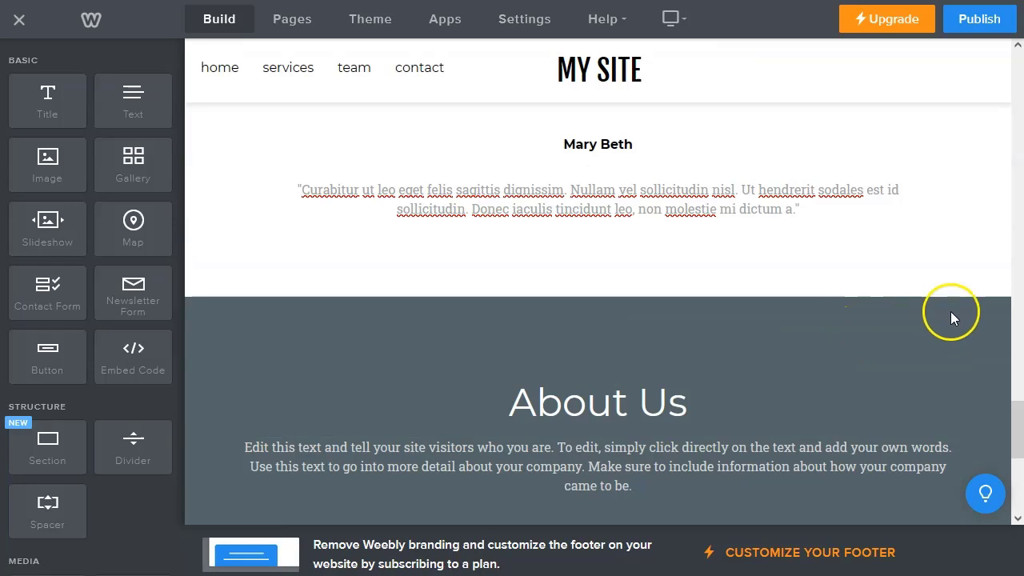
{"action": "left_click", "coordinate": [1015, 312]}
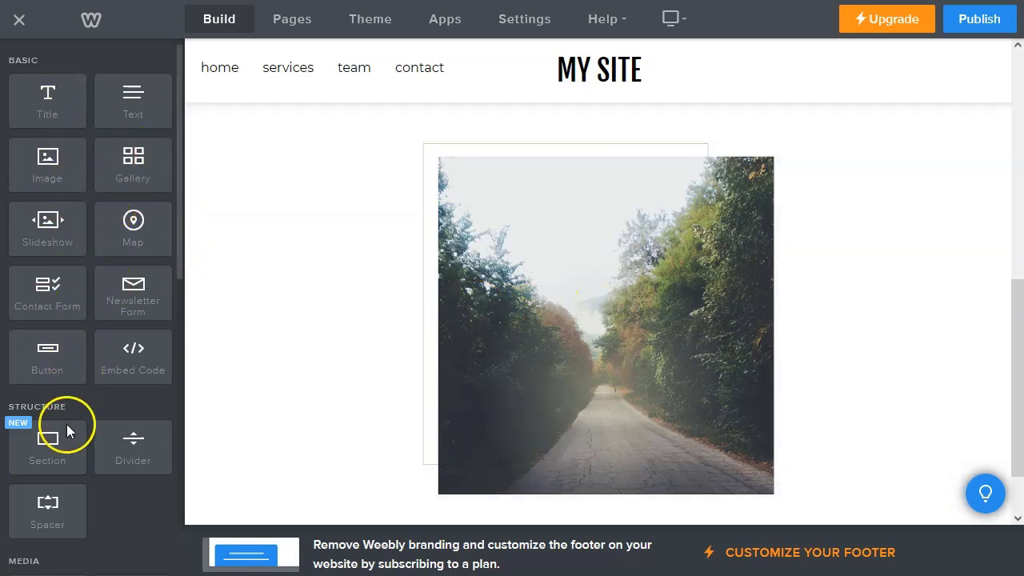
- Add a YouTube element to the page above the road image
{"action": "scroll", "coordinate": [72, 400], "scroll_direction": "down", "scroll_amount": 3}
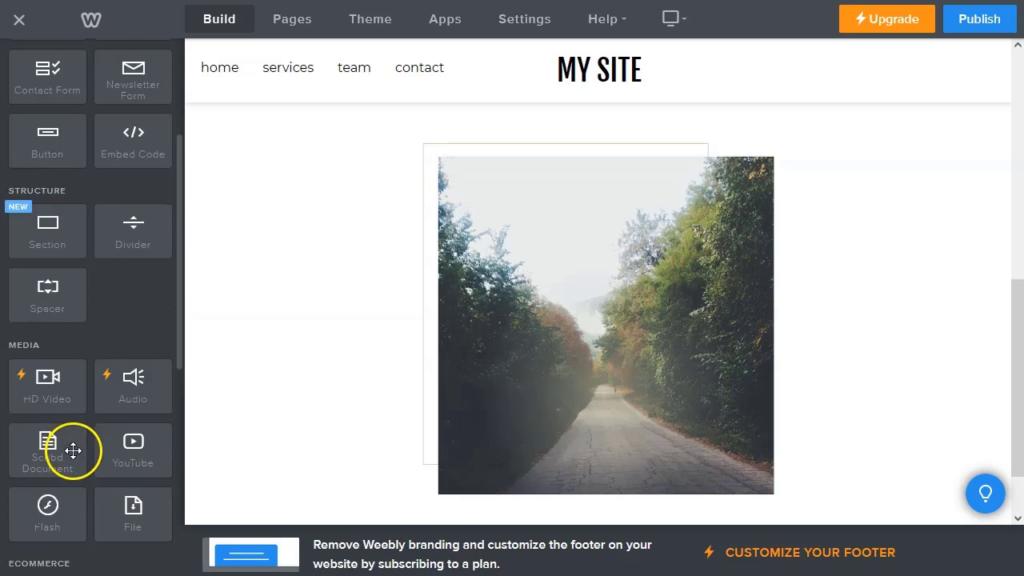
{"action": "scroll", "coordinate": [53, 373], "scroll_direction": "down", "scroll_amount": 2}
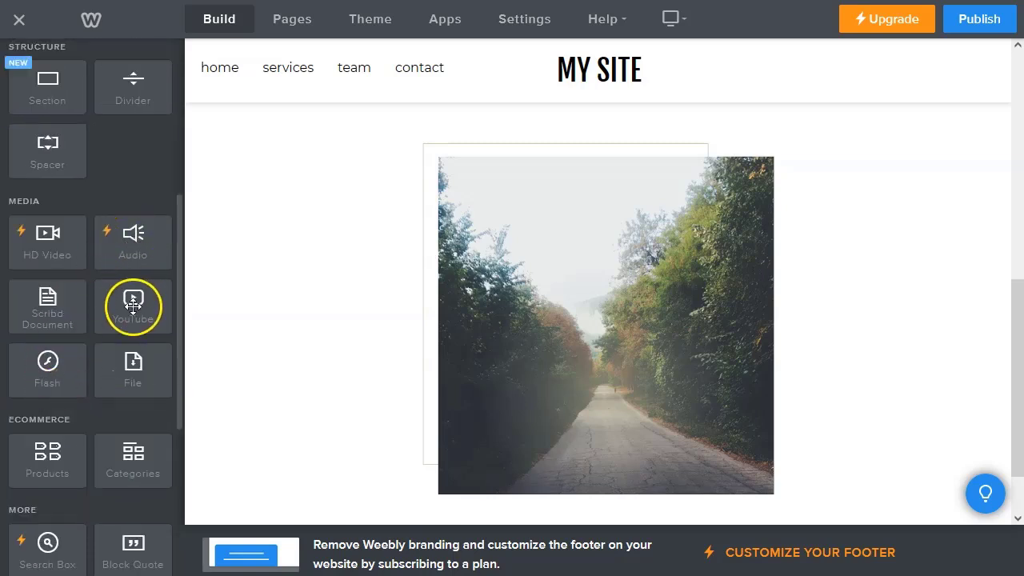
{"action": "left_click_drag", "start_coordinate": [135, 304], "coordinate": [605, 315]}
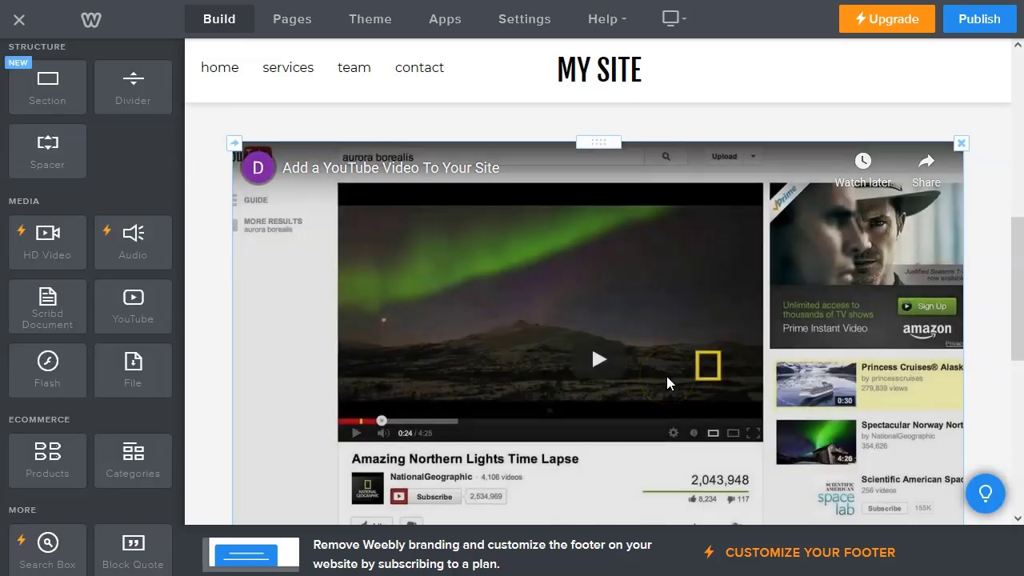
{"action": "left_click", "coordinate": [848, 249]}
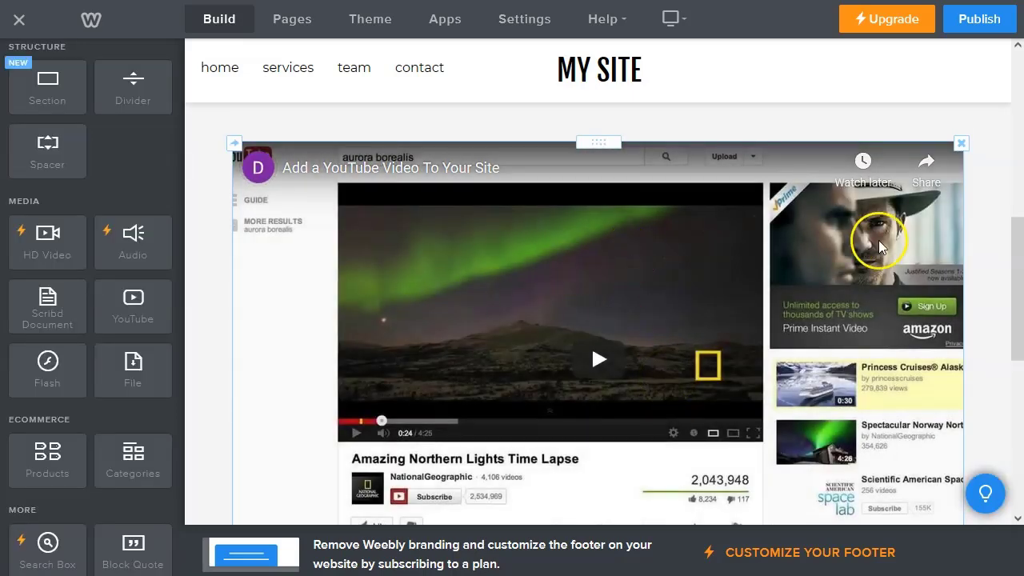
{"action": "left_click", "coordinate": [315, 174]}
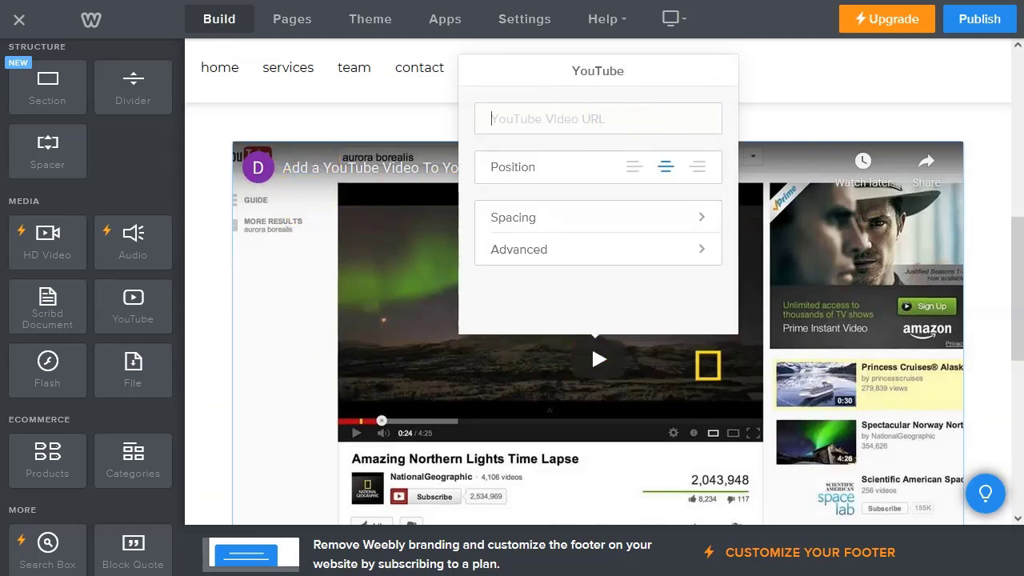
{"action": "key", "text": "alt+Tab"}
{"action": "left_click_drag", "start_coordinate": [281, 97], "coordinate": [61, 96]}
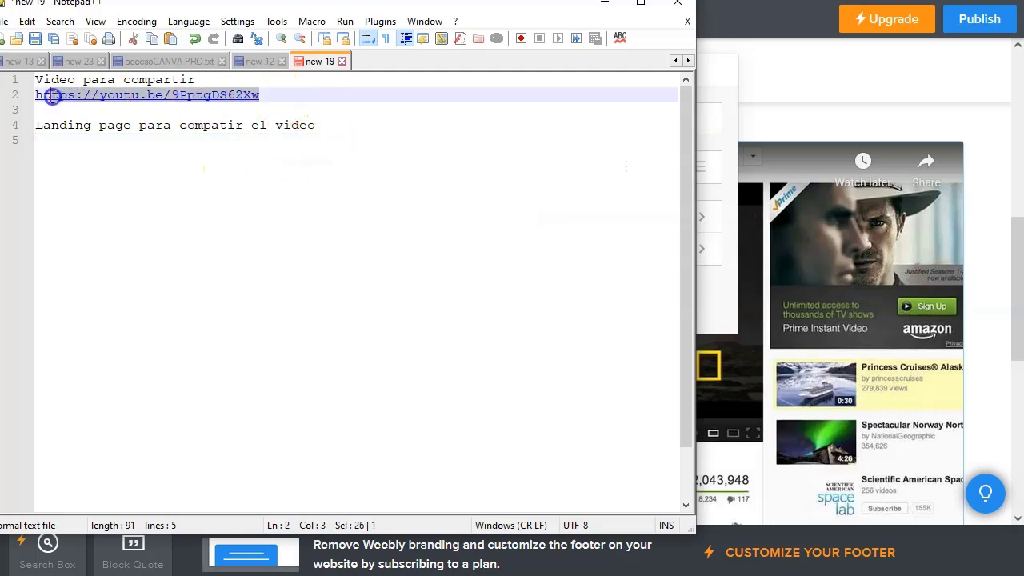
{"action": "left_click", "coordinate": [715, 121]}
{"action": "type", "text": "https://youtu.be/9PptgDS62Xw"}
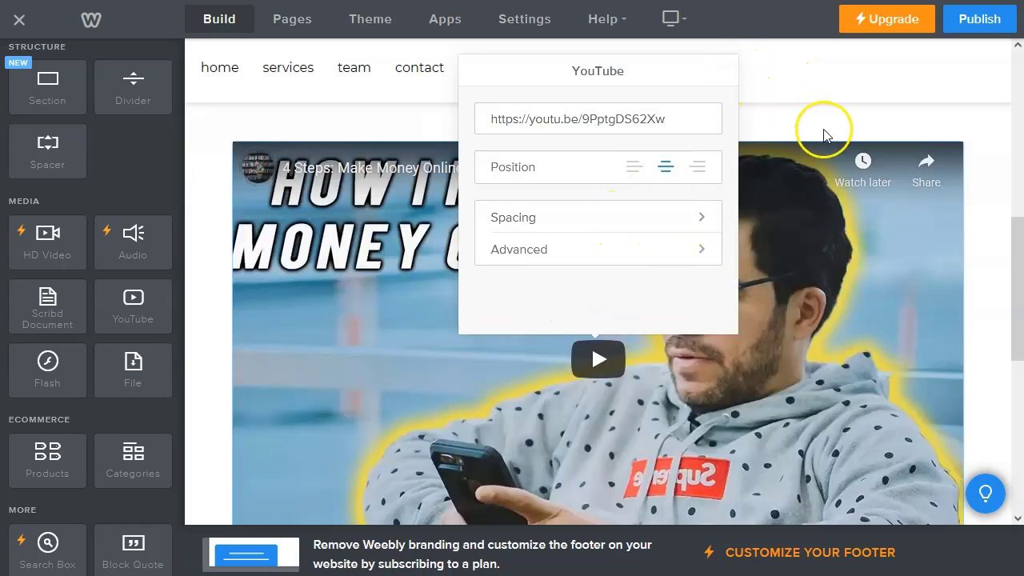
{"action": "left_click", "coordinate": [824, 134]}
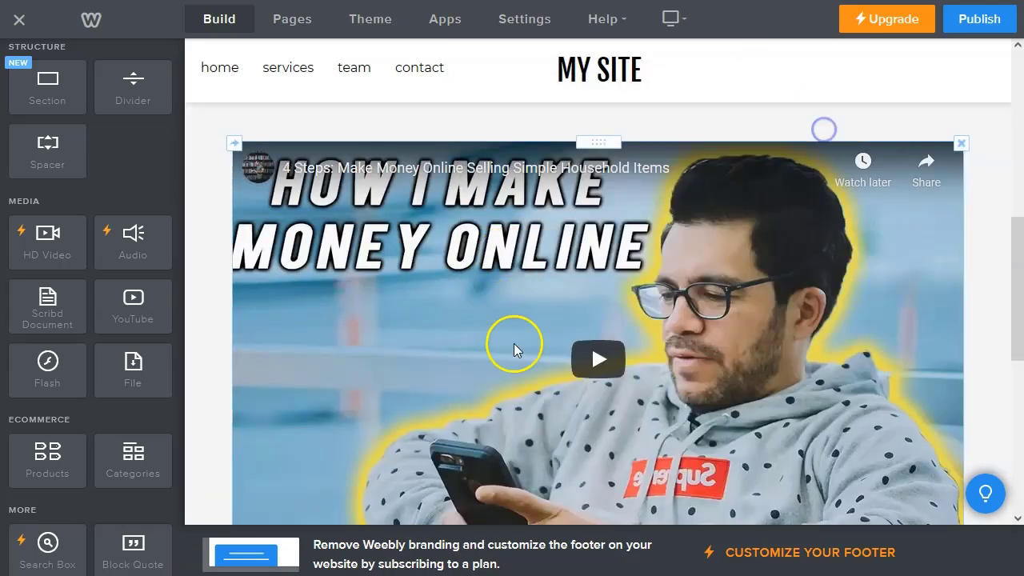
- Delete the road image below the embedded video
{"action": "scroll", "coordinate": [621, 274], "scroll_direction": "down", "scroll_amount": 5}
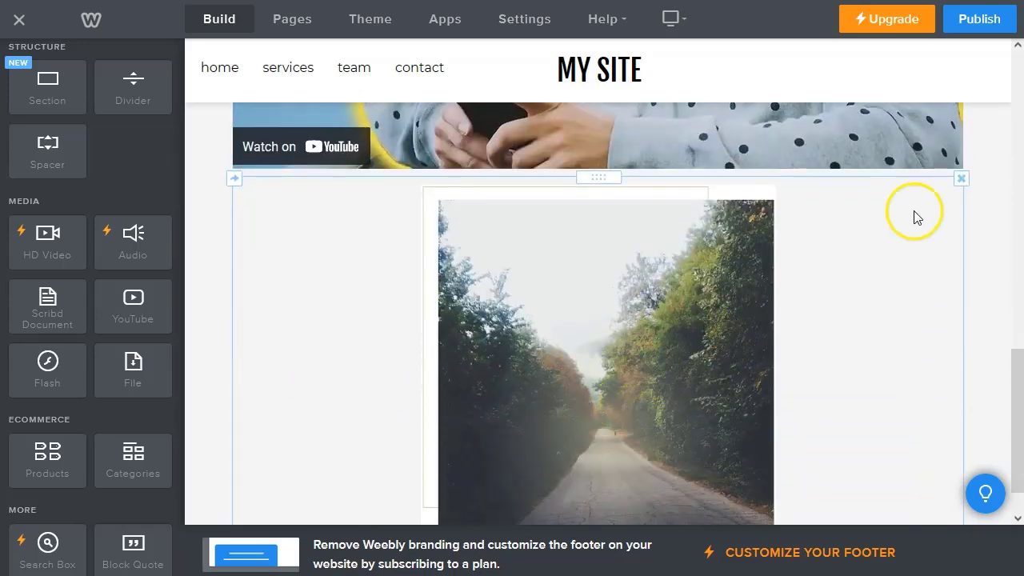
{"action": "left_click", "coordinate": [961, 178]}
{"action": "left_click", "coordinate": [916, 142]}
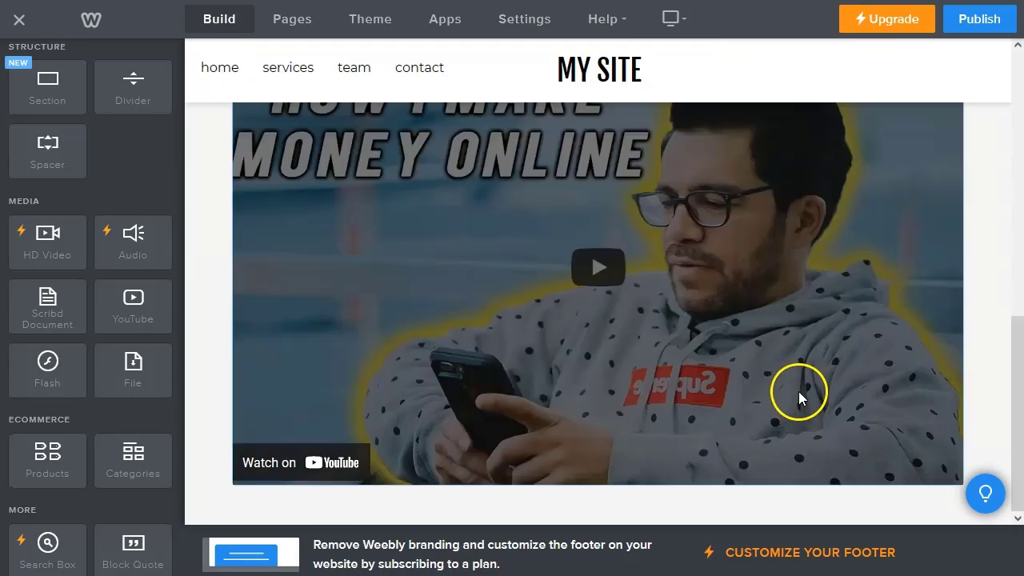
- Reduce the header section's height so that it fits closely around the heading above the video
{"action": "scroll", "coordinate": [792, 396], "scroll_direction": "up", "scroll_amount": 6}
{"action": "scroll", "coordinate": [790, 384], "scroll_direction": "up", "scroll_amount": 2}
{"action": "scroll", "coordinate": [789, 381], "scroll_direction": "down", "scroll_amount": 3}
{"action": "scroll", "coordinate": [789, 380], "scroll_direction": "up", "scroll_amount": 3}
{"action": "scroll", "coordinate": [685, 228], "scroll_direction": "down", "scroll_amount": 2}
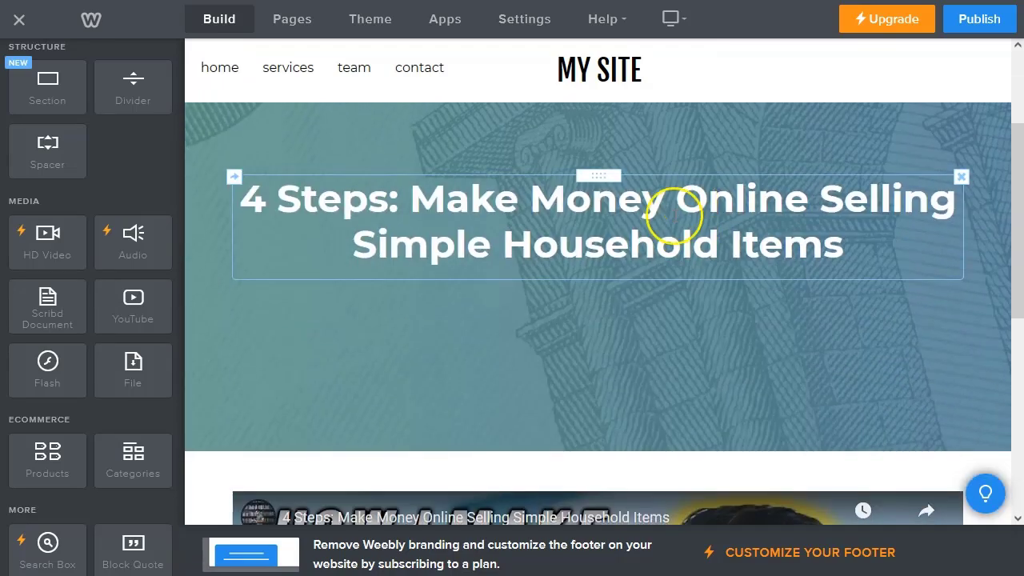
{"action": "scroll", "coordinate": [656, 373], "scroll_direction": "down", "scroll_amount": 3}
{"action": "left_click_drag", "start_coordinate": [595, 230], "coordinate": [598, 115]}
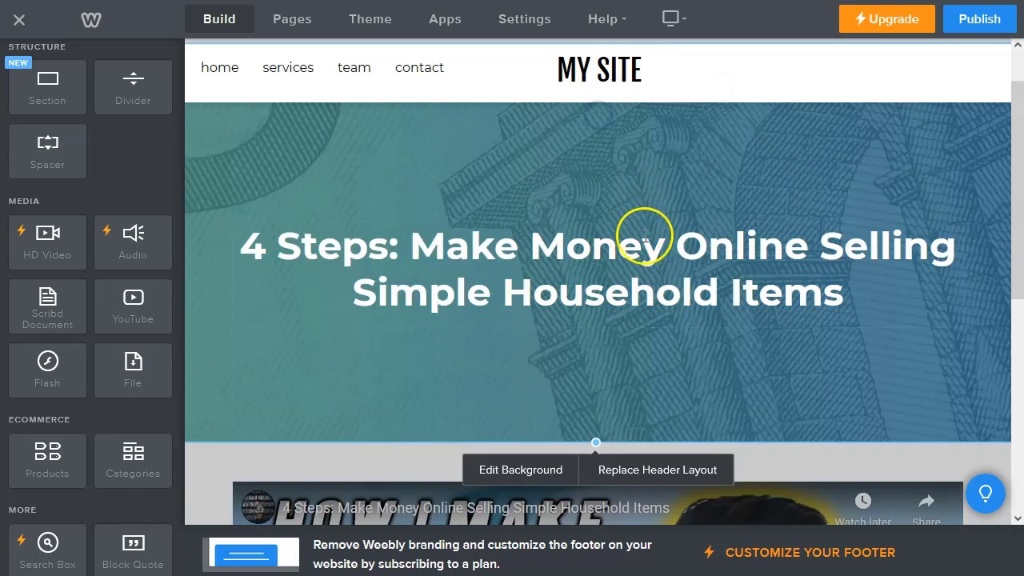
{"action": "left_click_drag", "start_coordinate": [595, 437], "coordinate": [571, 272]}
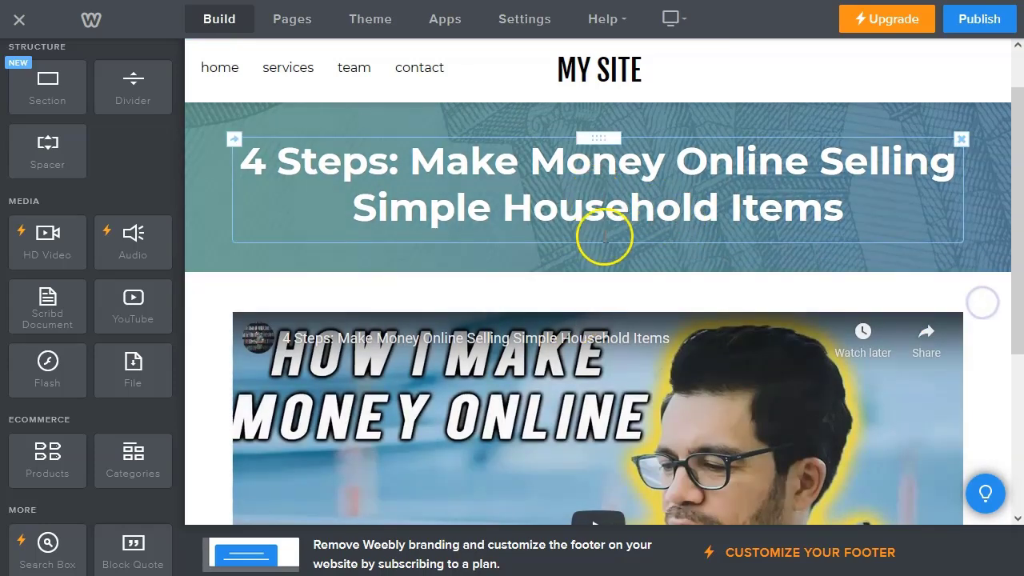
- Delete the Services page from the site
{"action": "scroll", "coordinate": [565, 393], "scroll_direction": "down", "scroll_amount": 3}
{"action": "scroll", "coordinate": [561, 392], "scroll_direction": "up", "scroll_amount": 4}
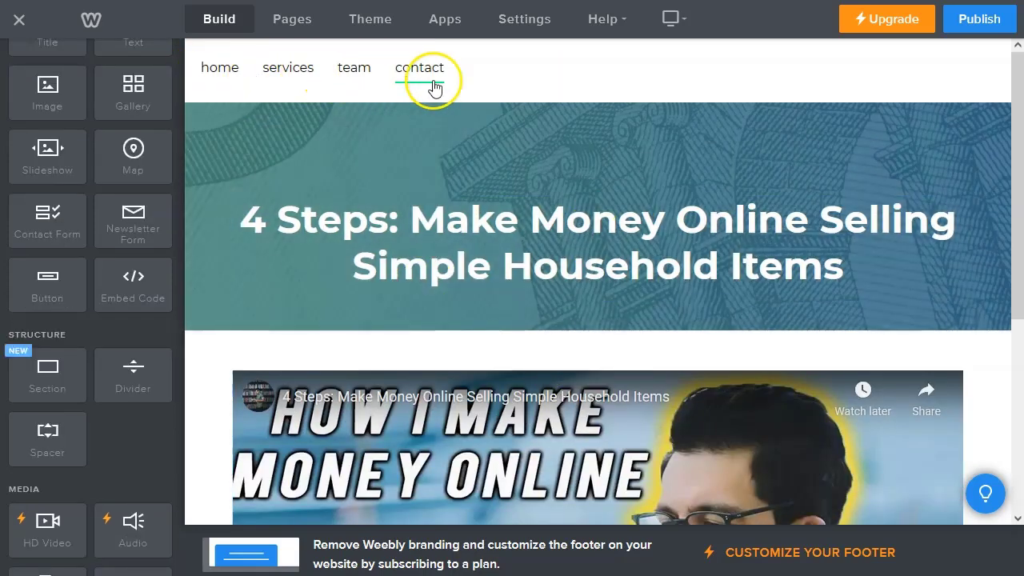
{"action": "left_click", "coordinate": [293, 19]}
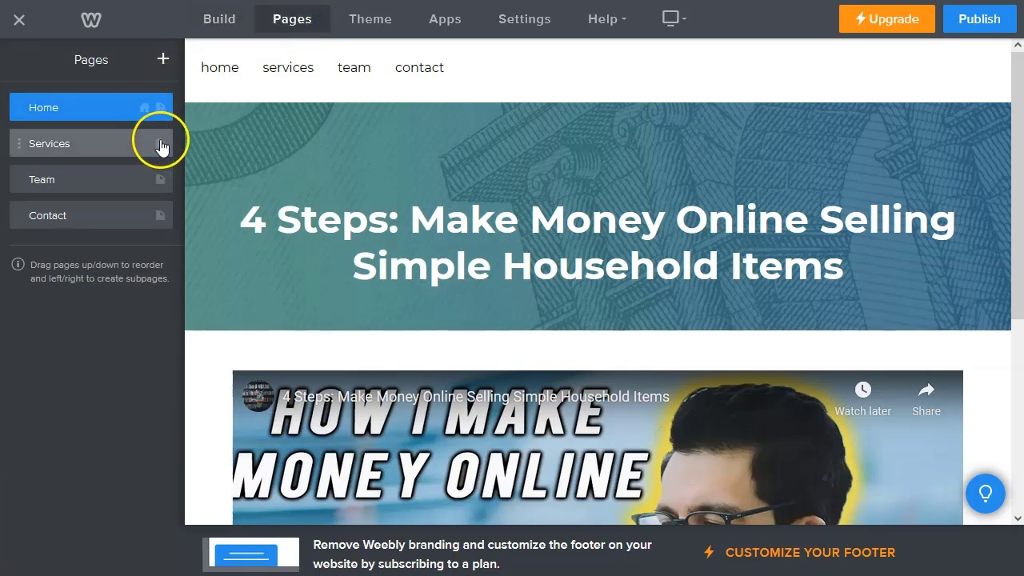
{"action": "left_click", "coordinate": [72, 143]}
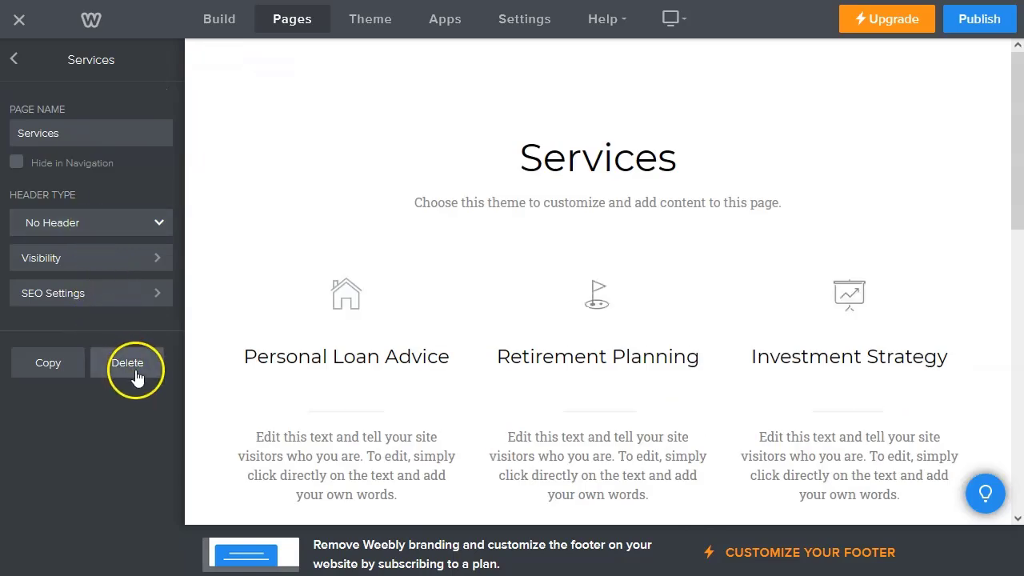
{"action": "left_click", "coordinate": [128, 362]}
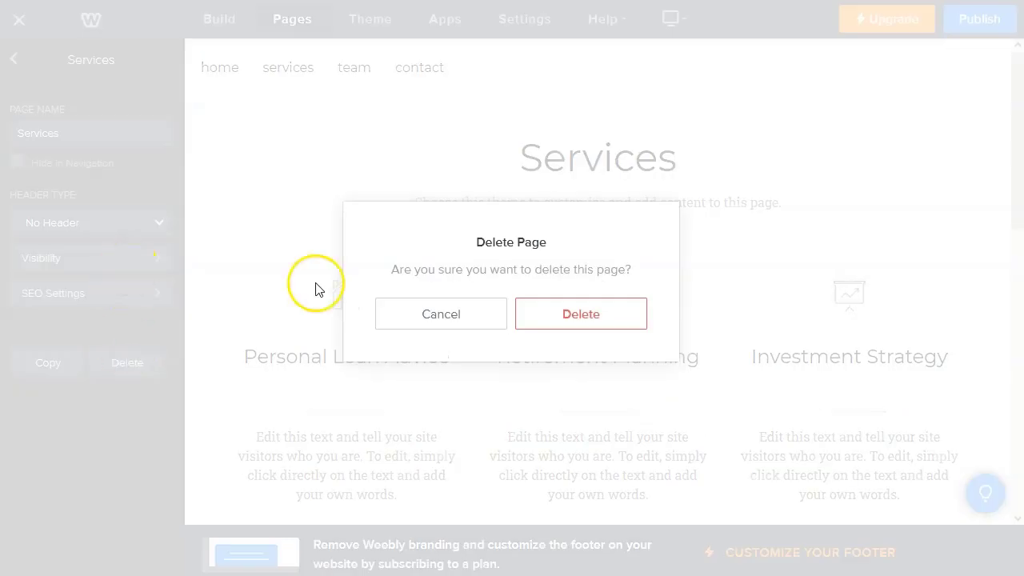
{"action": "left_click", "coordinate": [606, 312]}
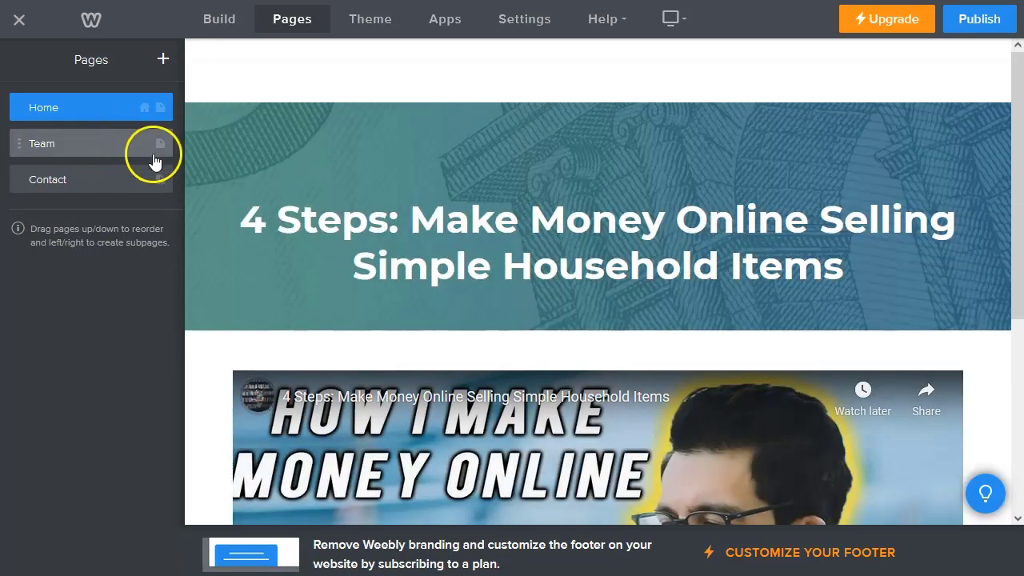
- Delete the Team page from the site
{"action": "left_click", "coordinate": [48, 147]}
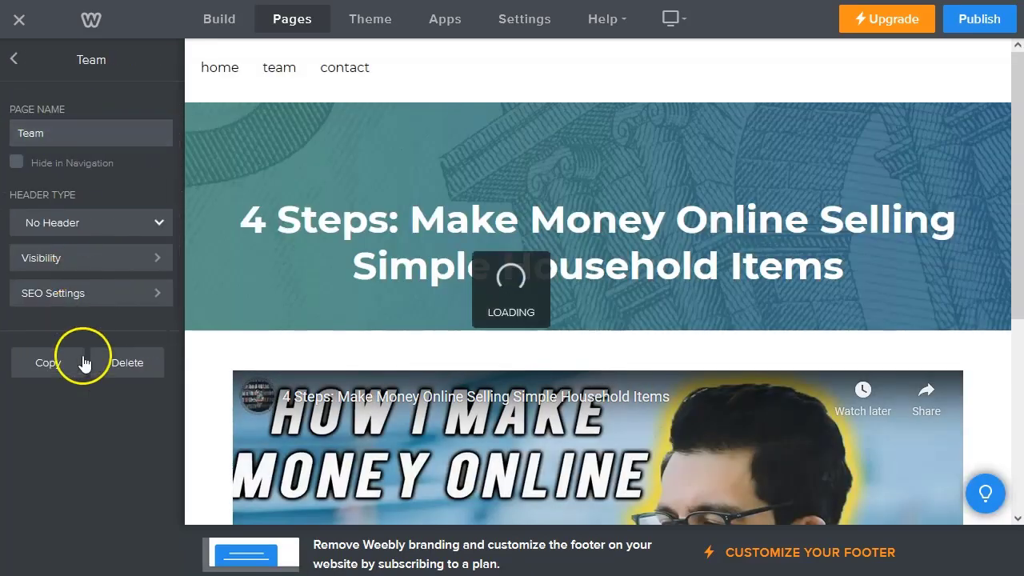
{"action": "left_click", "coordinate": [124, 364]}
{"action": "left_click", "coordinate": [633, 317]}
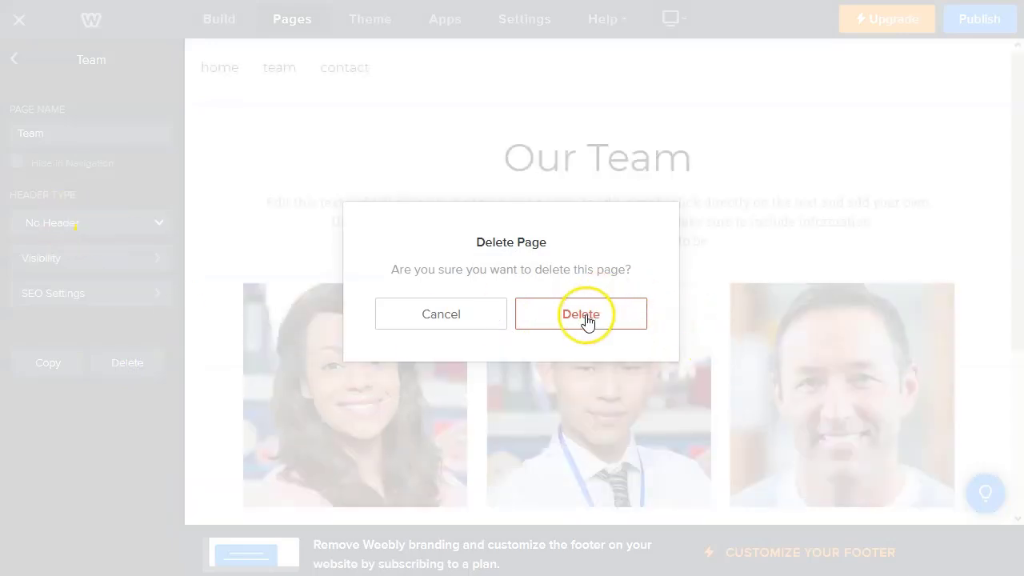
{"action": "left_click", "coordinate": [582, 314]}
- Delete the Contact page so that only the Home page is left on the site
{"action": "left_click", "coordinate": [91, 148]}
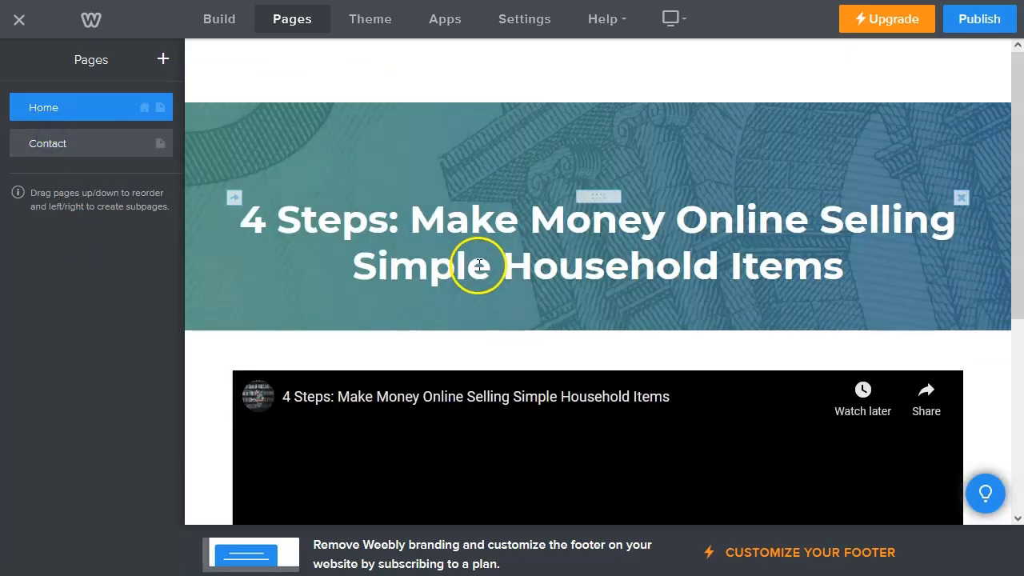
{"action": "left_click", "coordinate": [125, 367]}
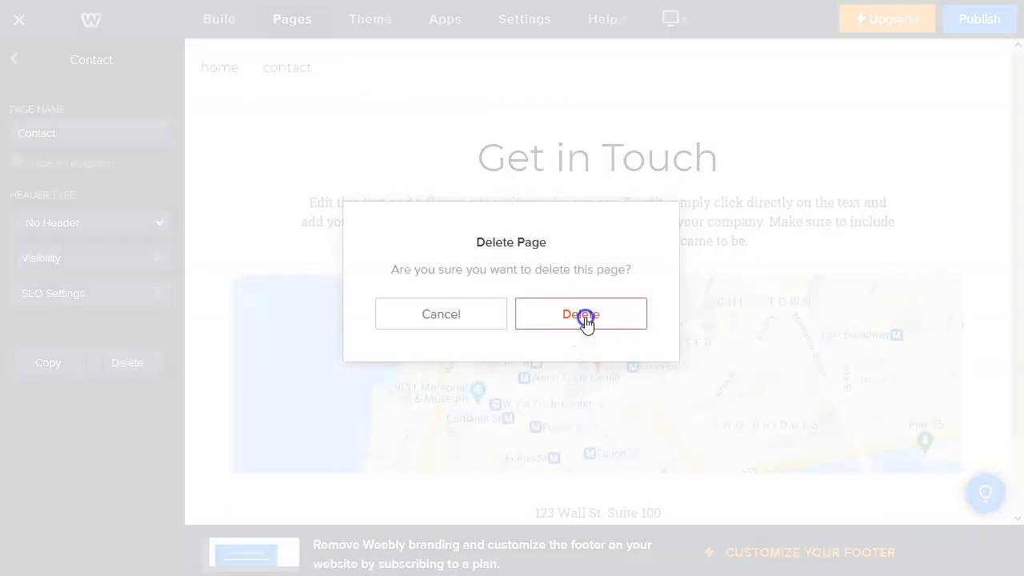
{"action": "left_click", "coordinate": [585, 318]}
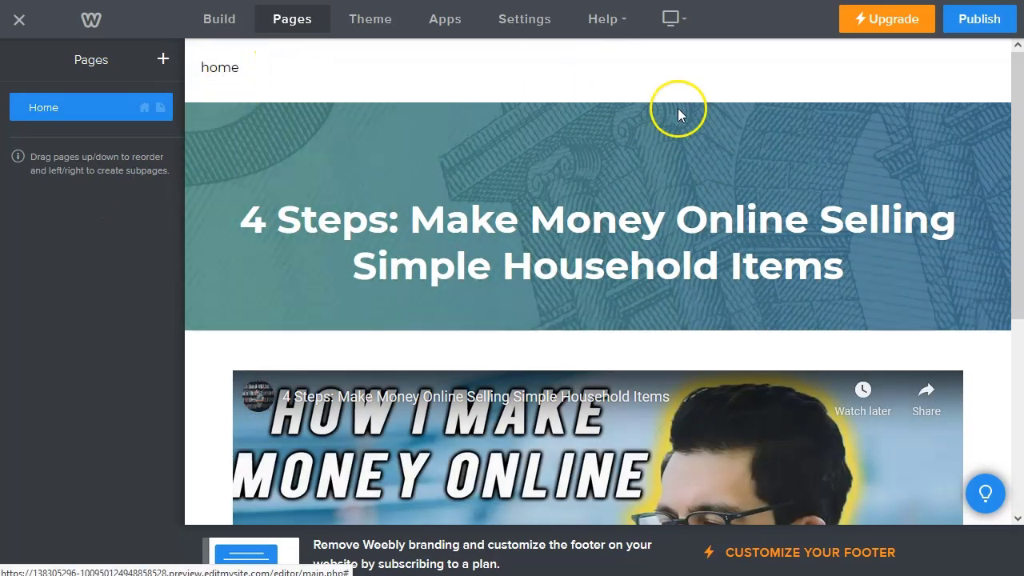
{"action": "scroll", "coordinate": [535, 291], "scroll_direction": "down", "scroll_amount": 1}
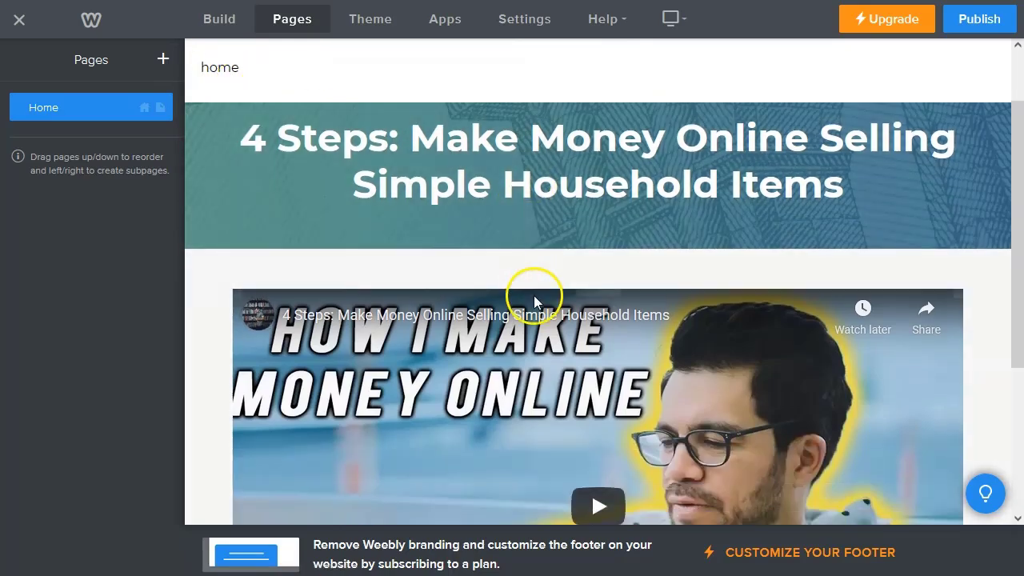
{"action": "scroll", "coordinate": [541, 344], "scroll_direction": "down", "scroll_amount": 3}
{"action": "scroll", "coordinate": [542, 360], "scroll_direction": "up", "scroll_amount": 4}
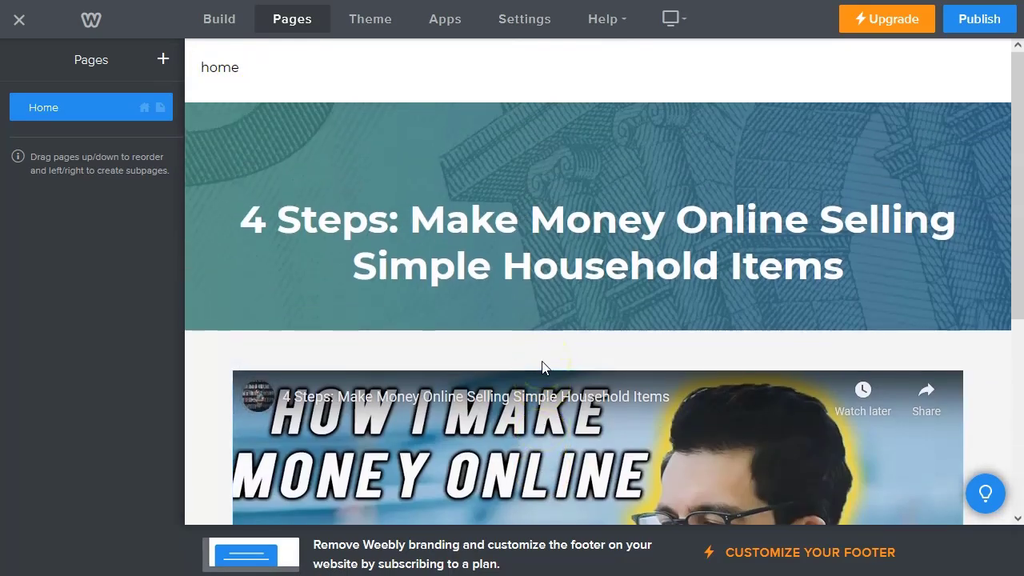
{"action": "scroll", "coordinate": [542, 368], "scroll_direction": "down", "scroll_amount": 3}
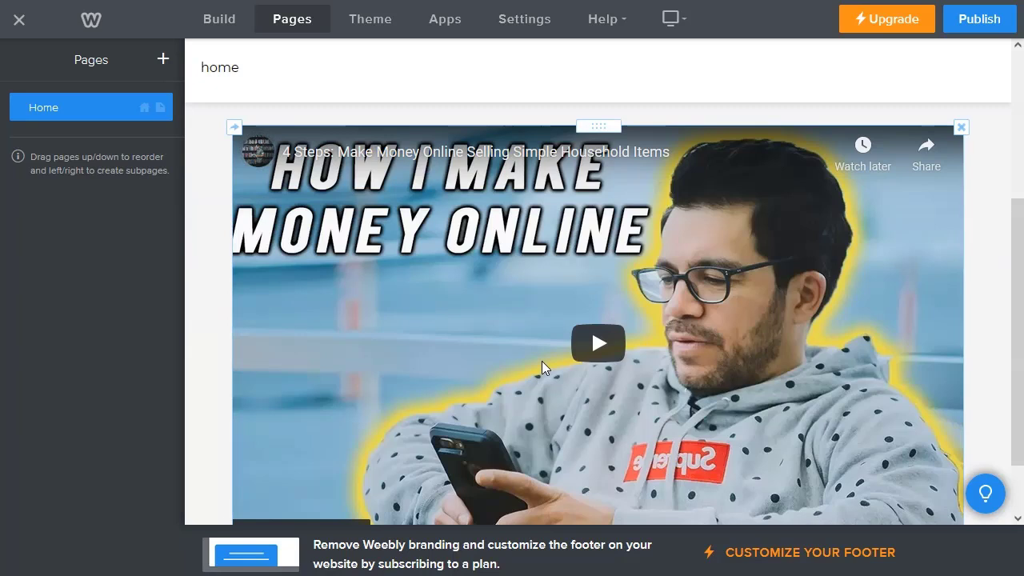
{"action": "scroll", "coordinate": [538, 350], "scroll_direction": "down", "scroll_amount": 1}
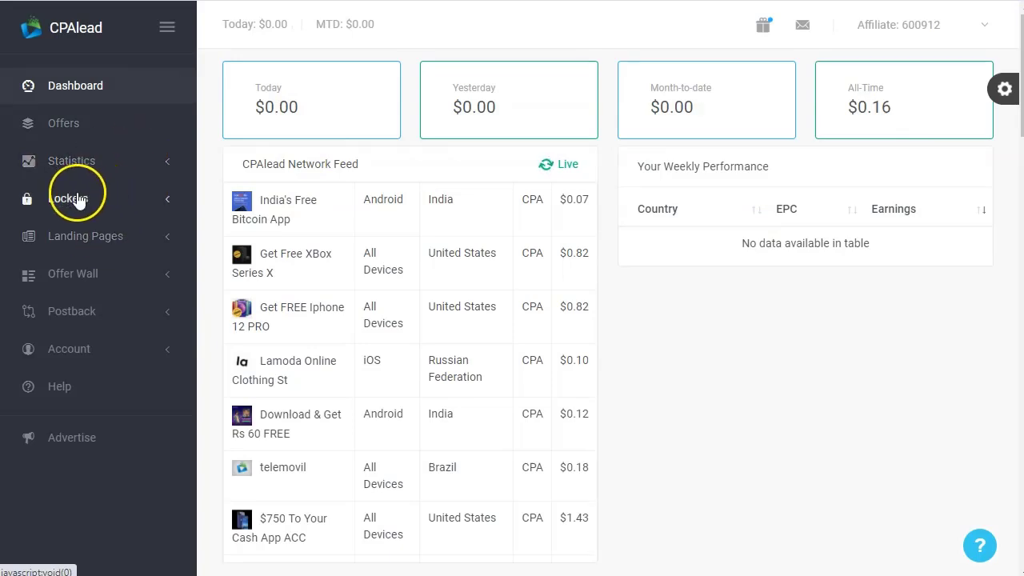
- Switch to CPAlead and start a new website locker with the white Unlock This Content theme that has red View buttons
{"action": "left_click", "coordinate": [166, 205]}
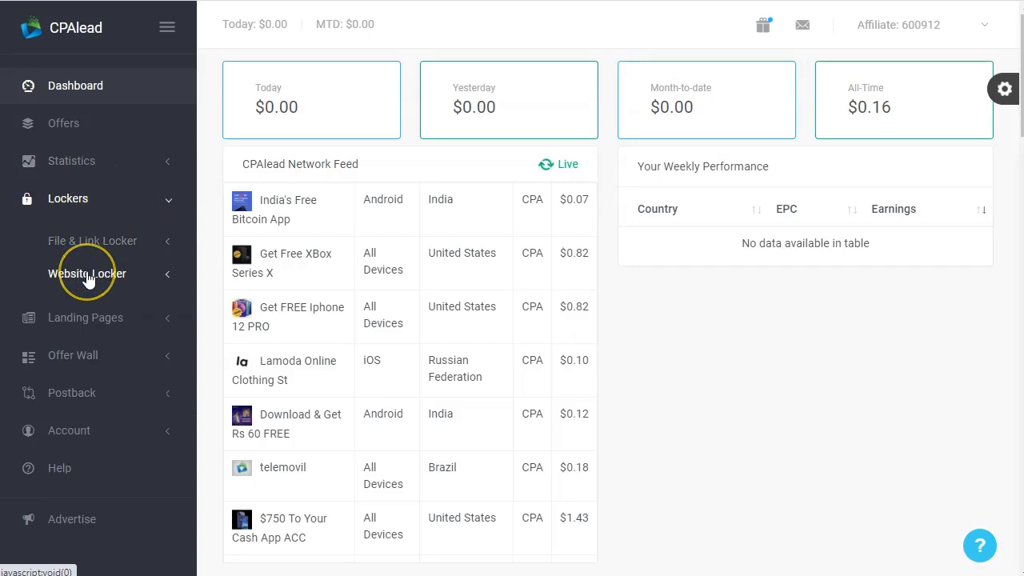
{"action": "left_click", "coordinate": [88, 317]}
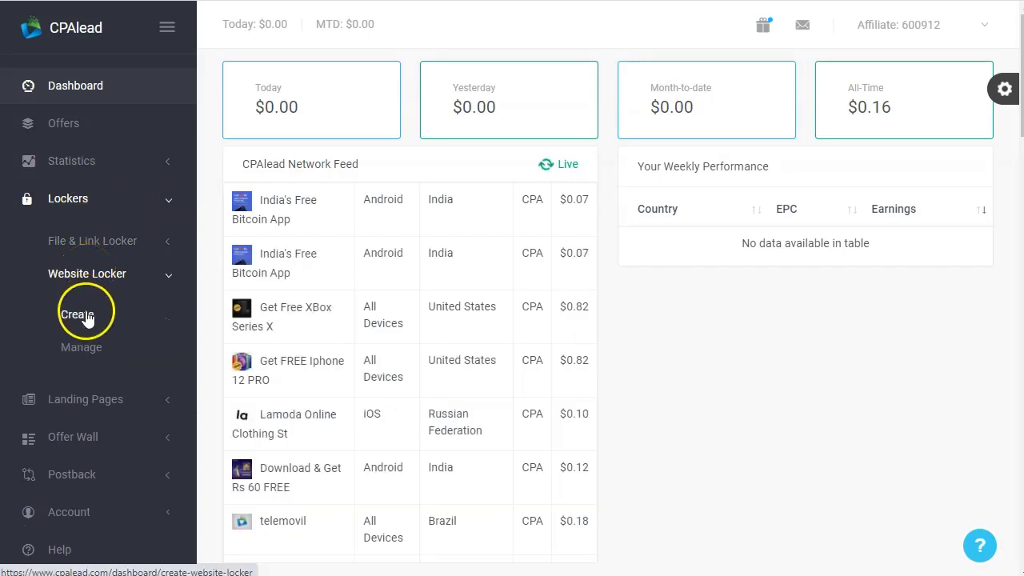
{"action": "left_click", "coordinate": [81, 319]}
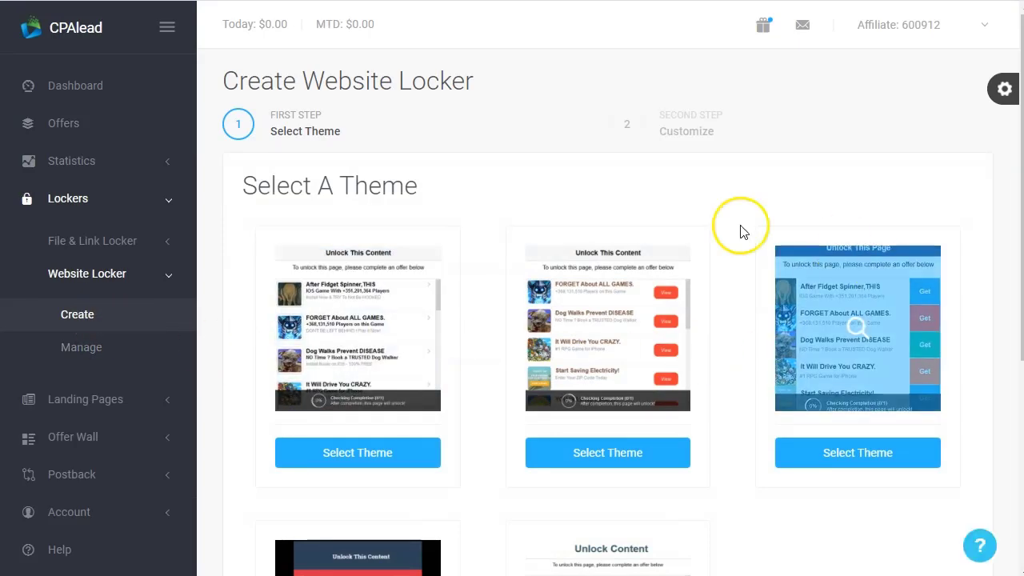
{"action": "scroll", "coordinate": [400, 360], "scroll_direction": "down", "scroll_amount": 1}
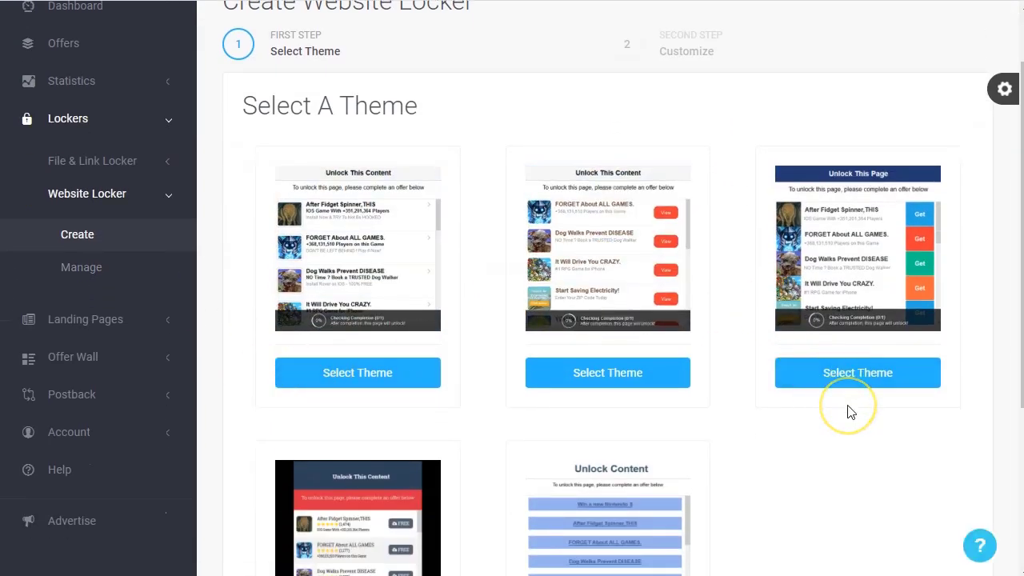
{"action": "left_click", "coordinate": [583, 381]}
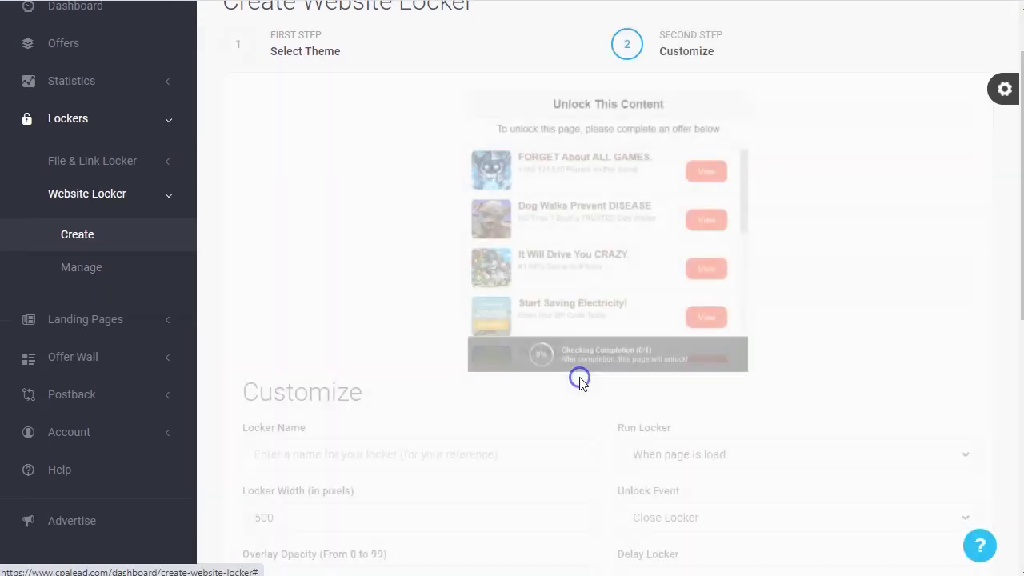
- Name the website locker Tai Lopez and set its width to 800 pixels
{"action": "scroll", "coordinate": [533, 405], "scroll_direction": "down", "scroll_amount": 2}
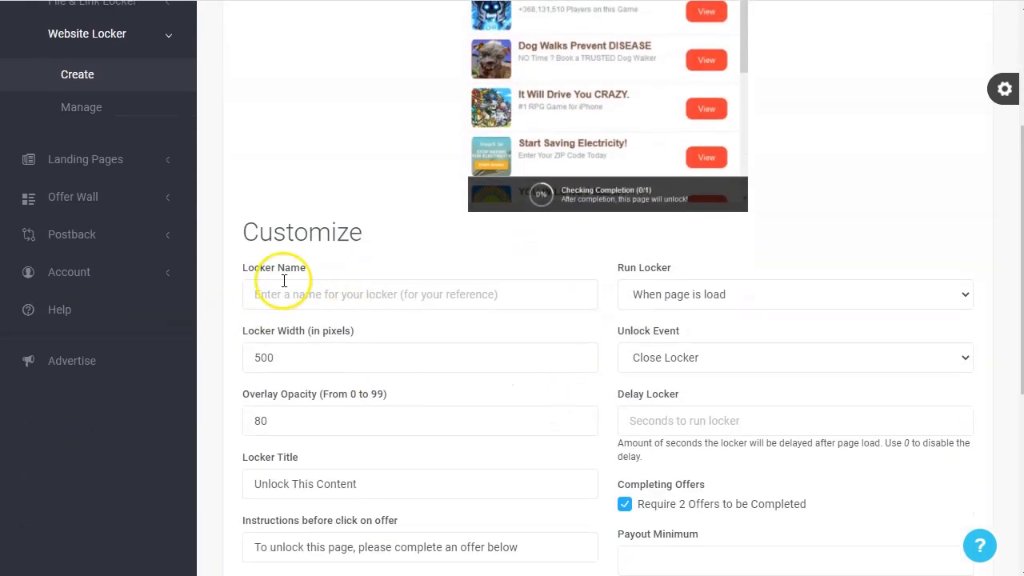
{"action": "left_click", "coordinate": [308, 296]}
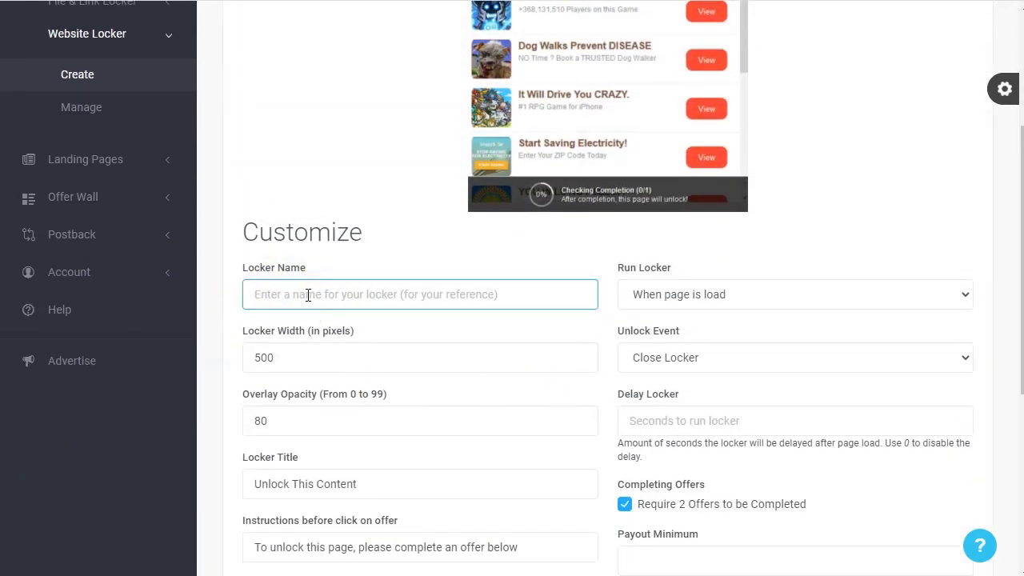
{"action": "type", "text": "Tai Lopez"}
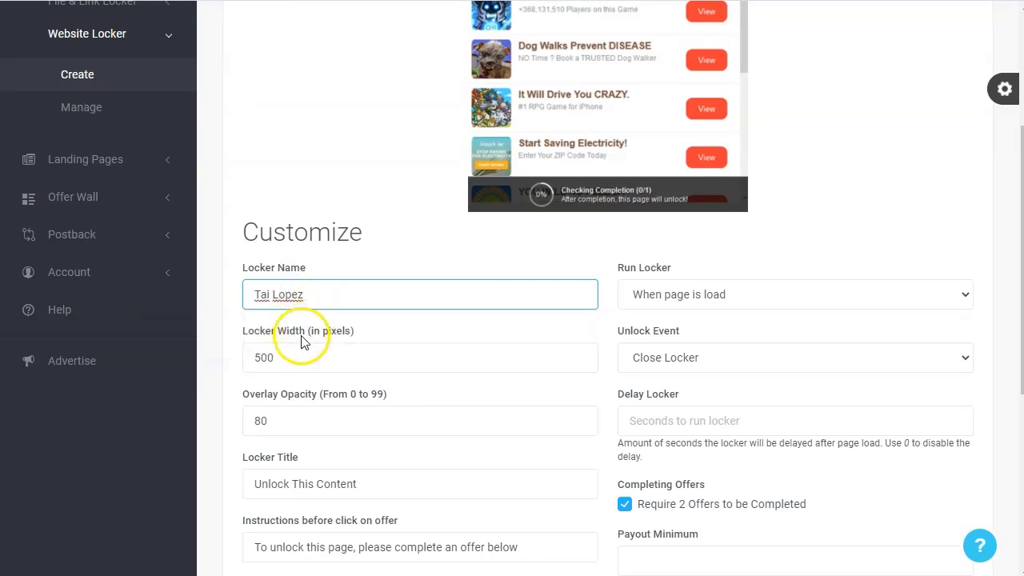
{"action": "double_click", "coordinate": [245, 353]}
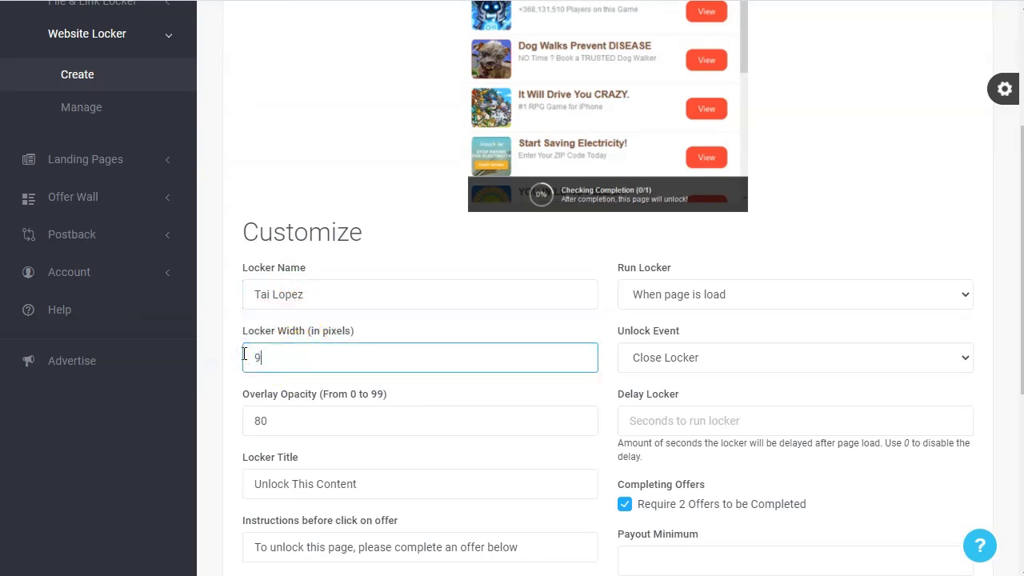
{"action": "left_click", "coordinate": [267, 356]}
{"action": "type", "text": "800"}
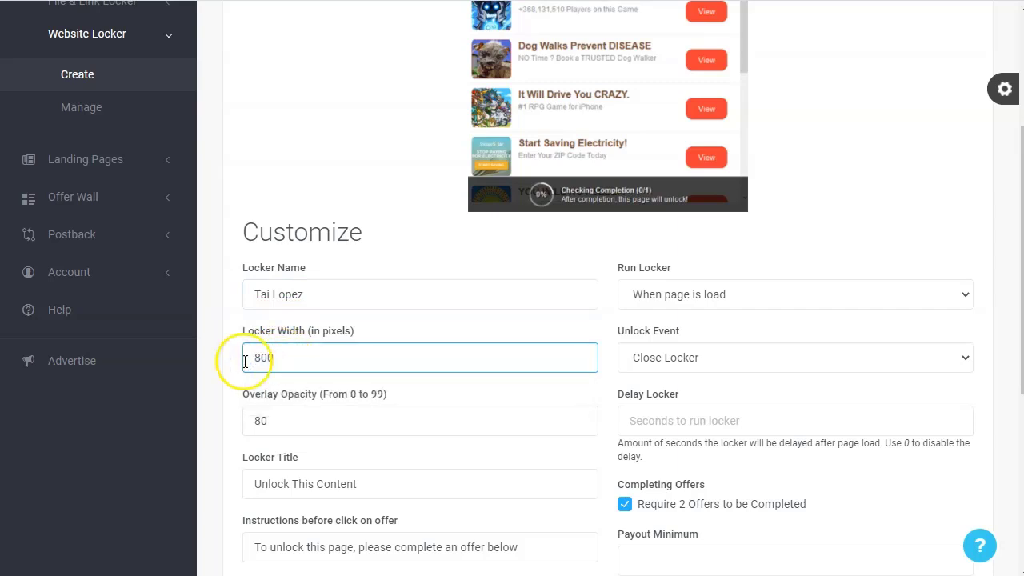
- Review the locker's overlay opacity, title, offer instructions, intro button and run settings
{"action": "left_click", "coordinate": [293, 421]}
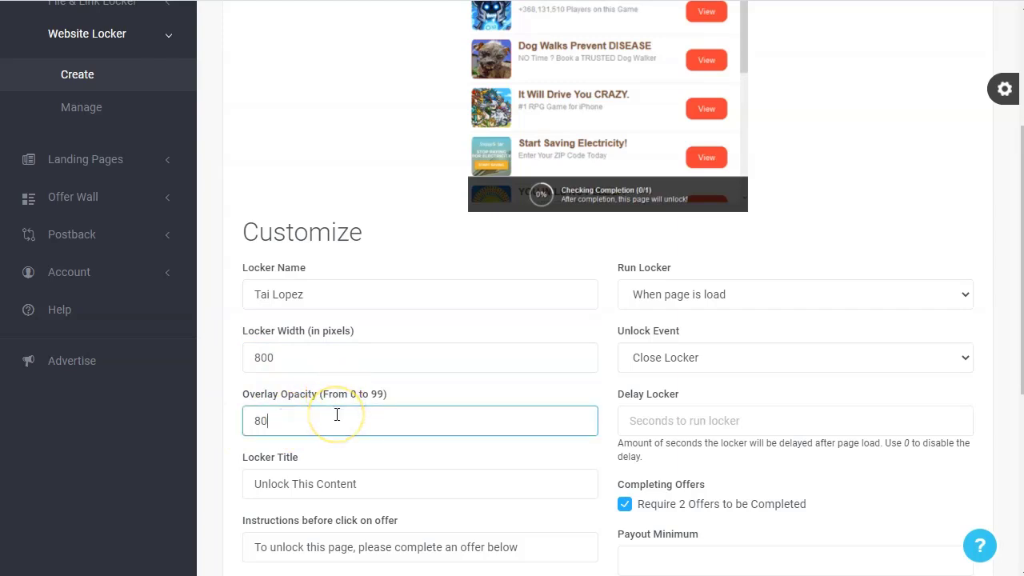
{"action": "scroll", "coordinate": [337, 414], "scroll_direction": "down", "scroll_amount": 2}
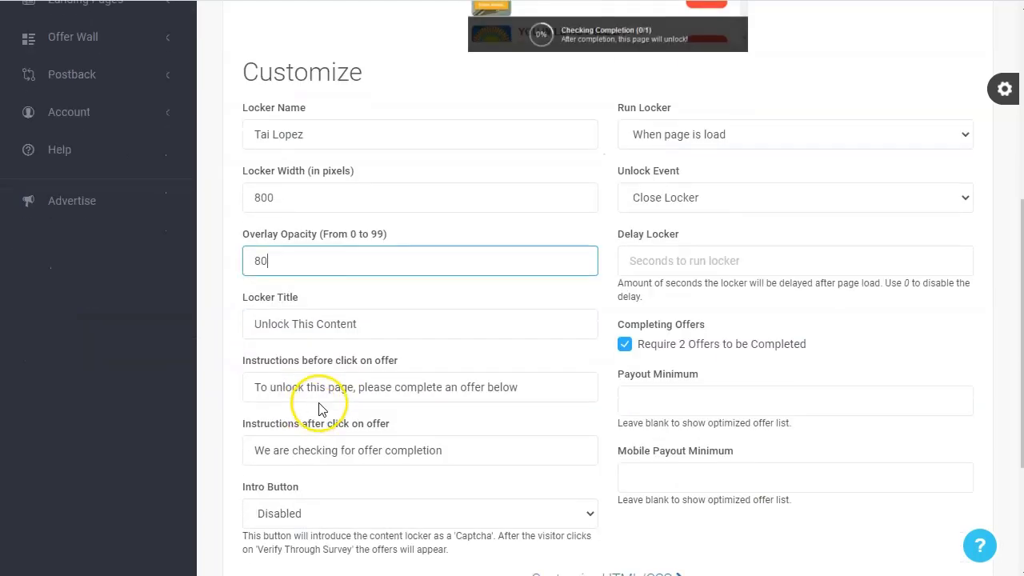
{"action": "left_click_drag", "start_coordinate": [372, 330], "coordinate": [227, 329]}
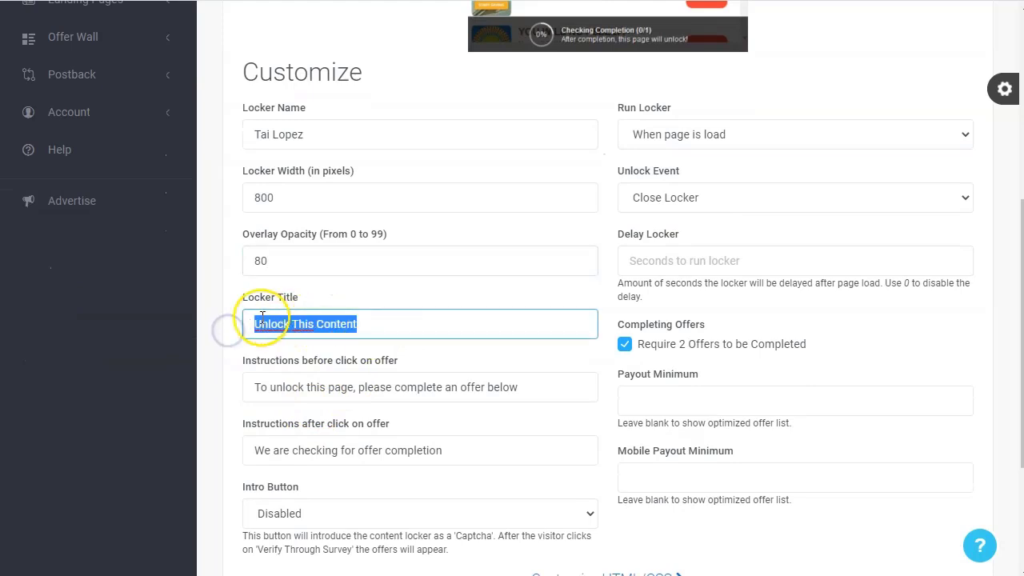
{"action": "left_click", "coordinate": [309, 382]}
{"action": "scroll", "coordinate": [377, 480], "scroll_direction": "down", "scroll_amount": 1}
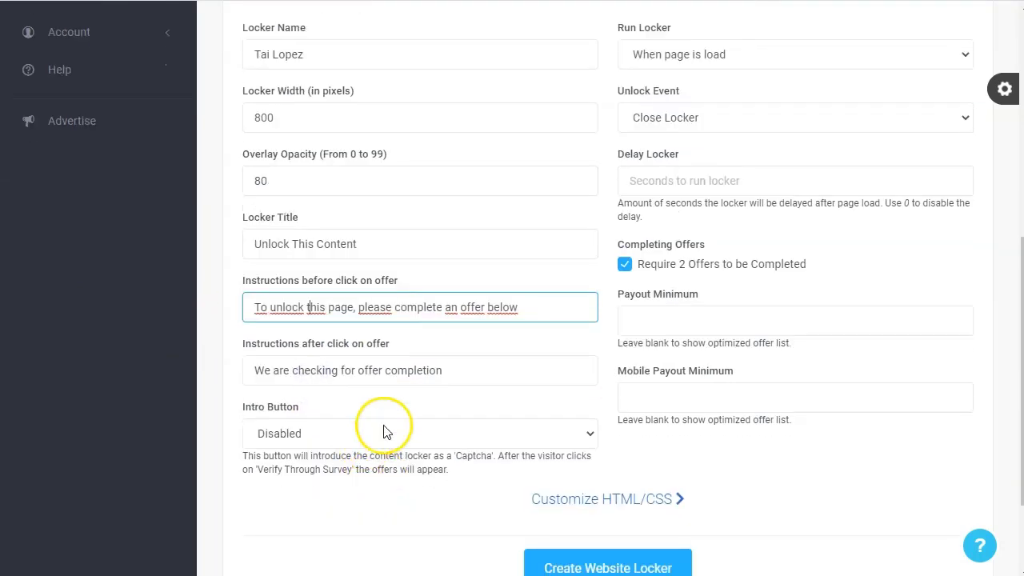
{"action": "scroll", "coordinate": [607, 342], "scroll_direction": "up", "scroll_amount": 5}
{"action": "scroll", "coordinate": [748, 323], "scroll_direction": "down", "scroll_amount": 2}
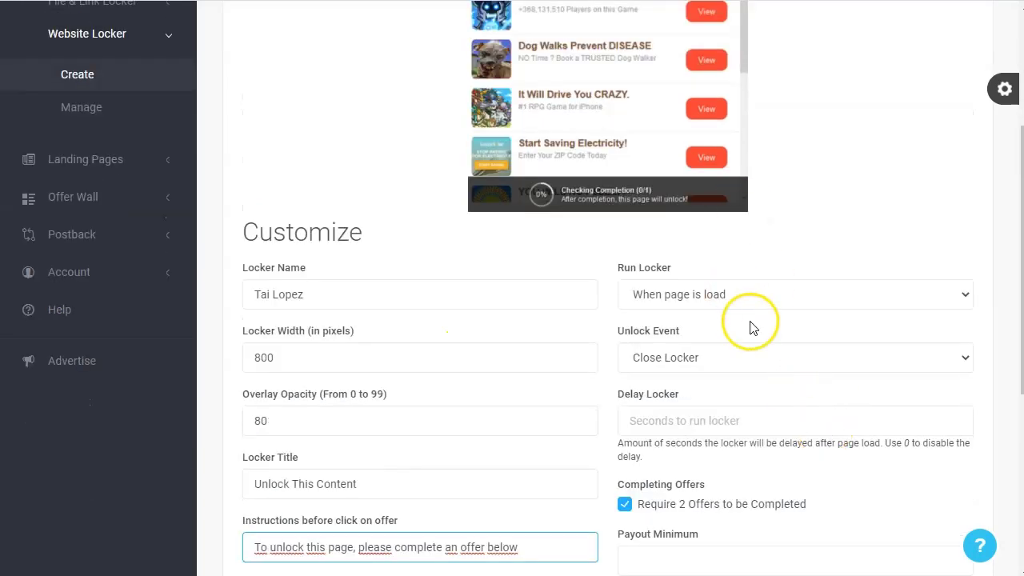
{"action": "scroll", "coordinate": [741, 348], "scroll_direction": "down", "scroll_amount": 1}
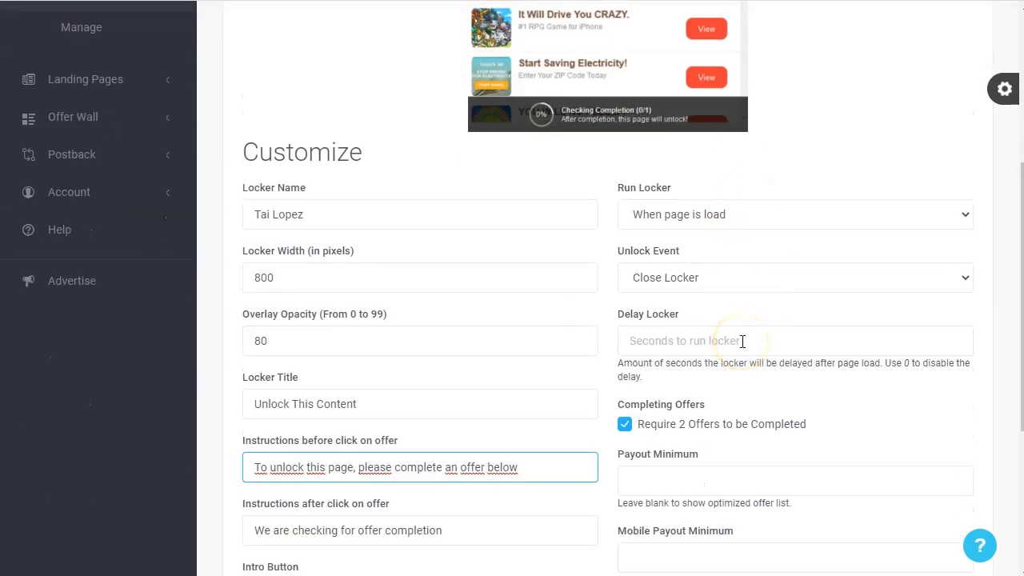
- Set the locker to run on page load with a delay of 10 seconds
{"action": "left_click", "coordinate": [744, 216]}
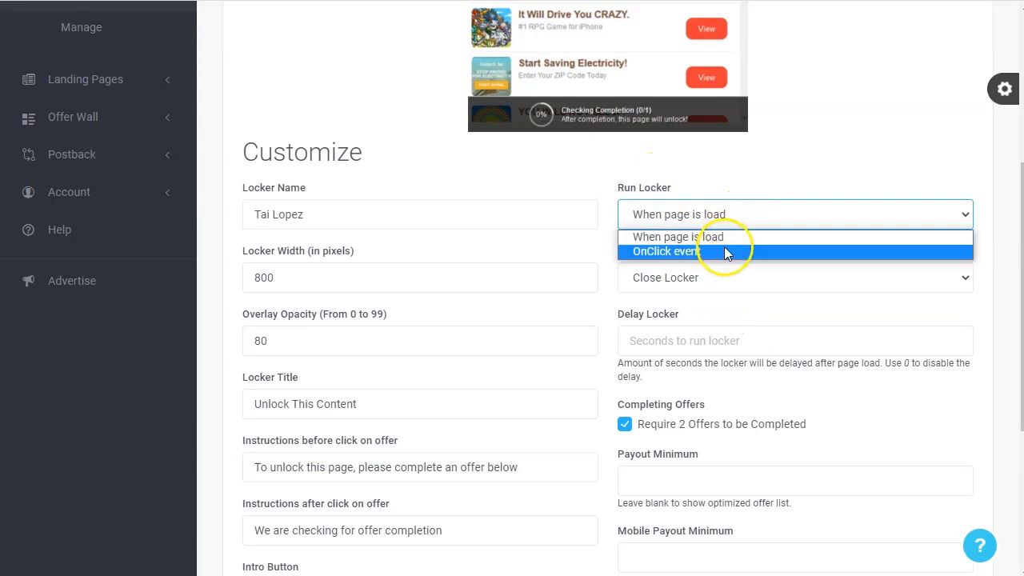
{"action": "left_click", "coordinate": [726, 244]}
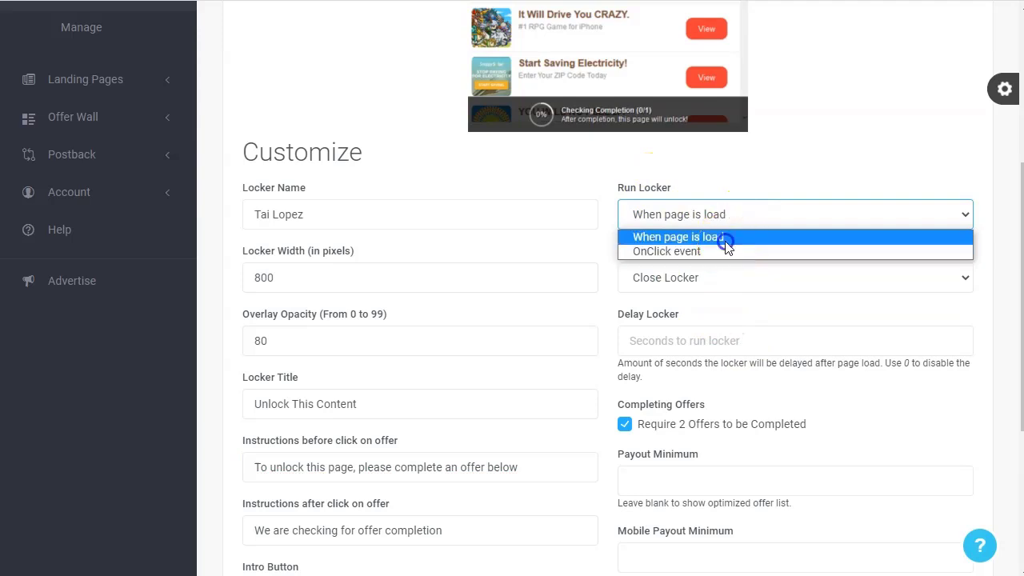
{"action": "left_click", "coordinate": [693, 317]}
{"action": "left_click_drag", "start_coordinate": [689, 319], "coordinate": [596, 313]}
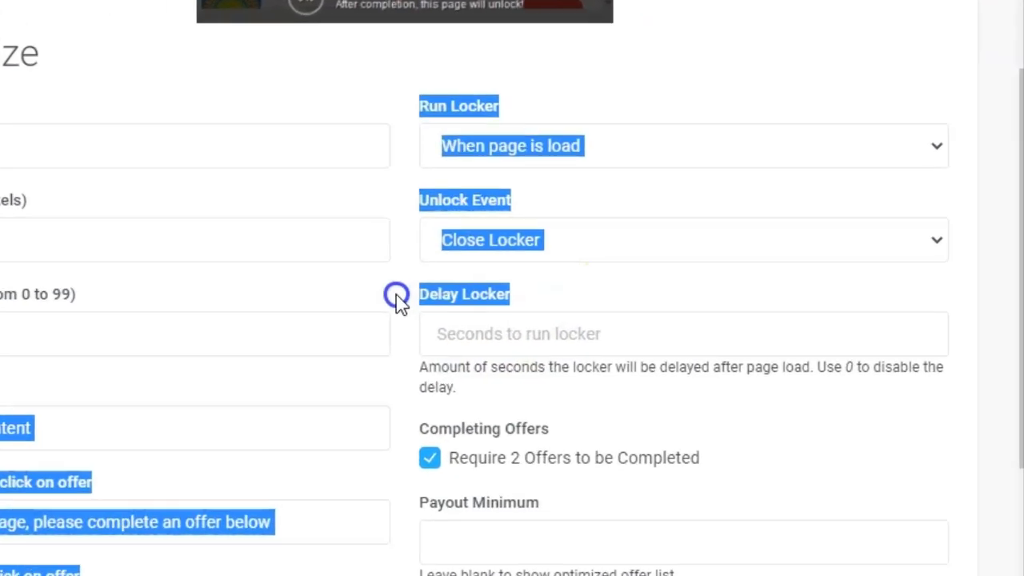
{"action": "left_click", "coordinate": [679, 316]}
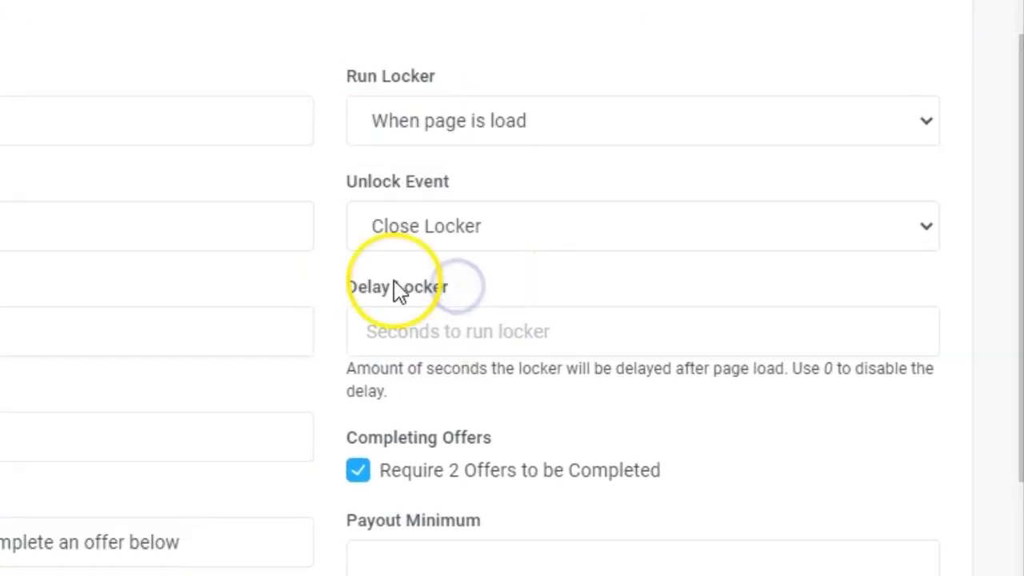
{"action": "left_click", "coordinate": [391, 327]}
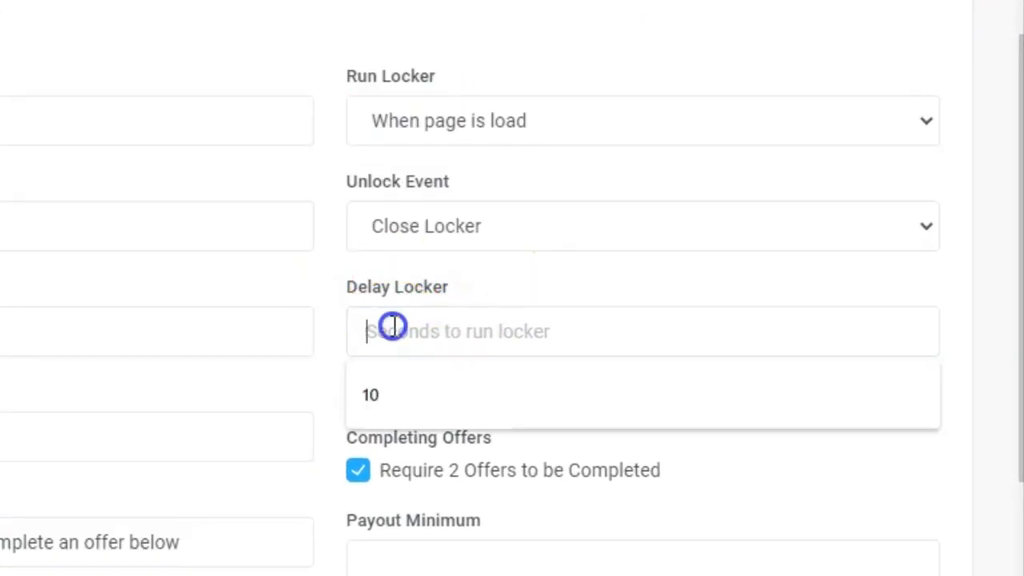
{"action": "type", "text": "10"}
{"action": "left_click", "coordinate": [484, 294]}
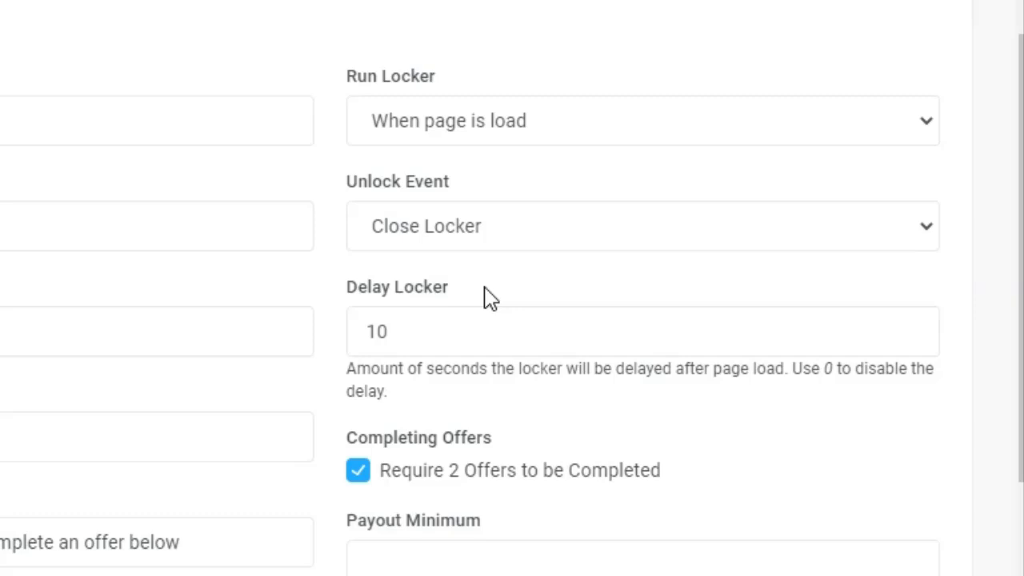
{"action": "left_click", "coordinate": [494, 330]}
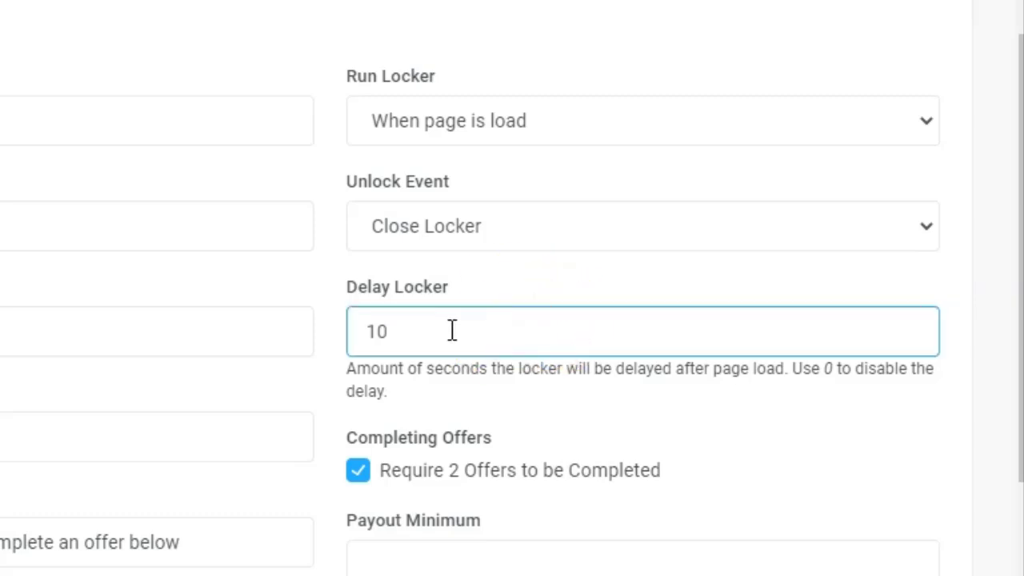
{"action": "scroll", "coordinate": [246, 241], "scroll_direction": "down", "scroll_amount": 1}
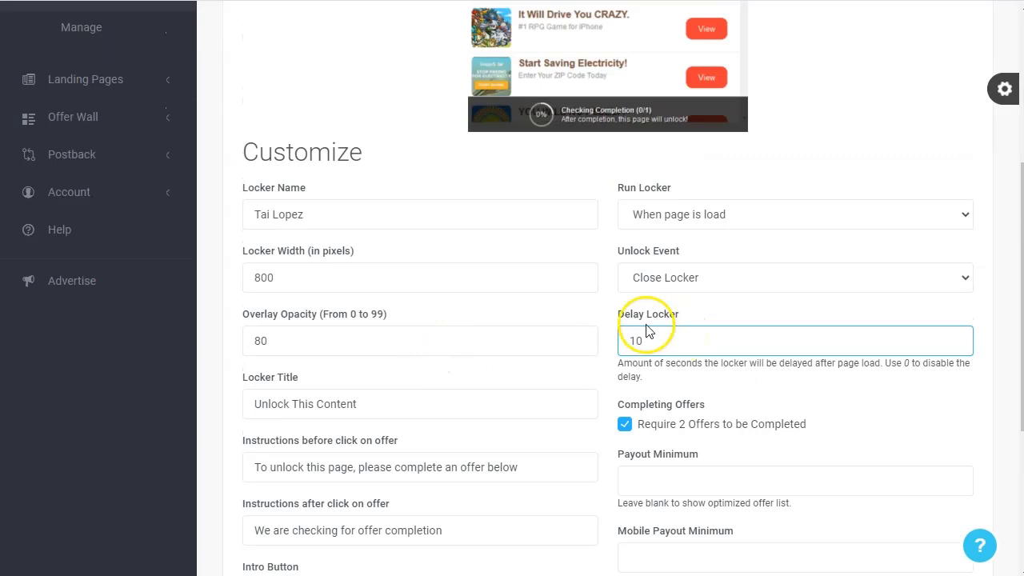
- Create the website locker and copy its JavaScript code
{"action": "scroll", "coordinate": [558, 268], "scroll_direction": "down", "scroll_amount": 4}
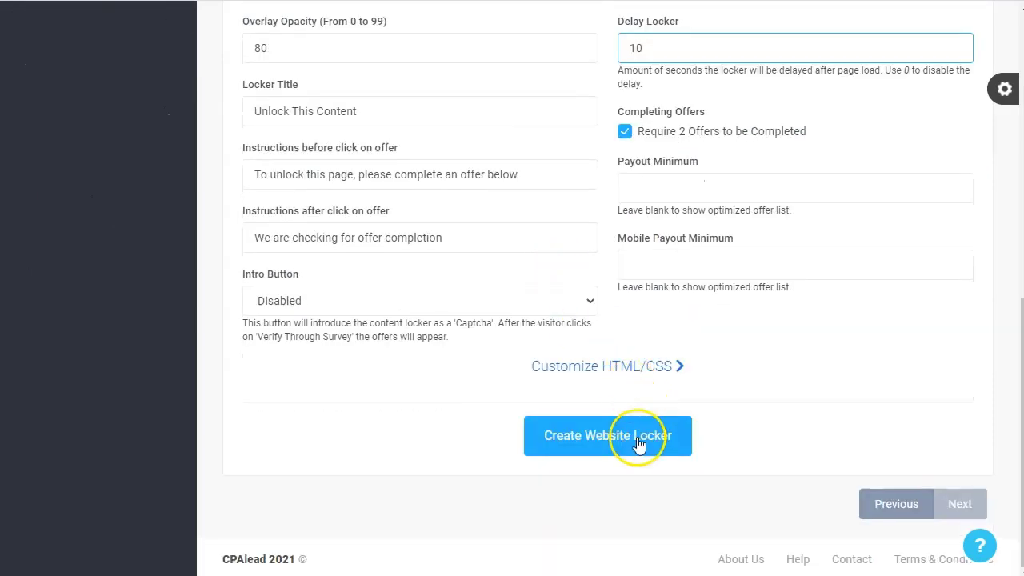
{"action": "left_click", "coordinate": [587, 440]}
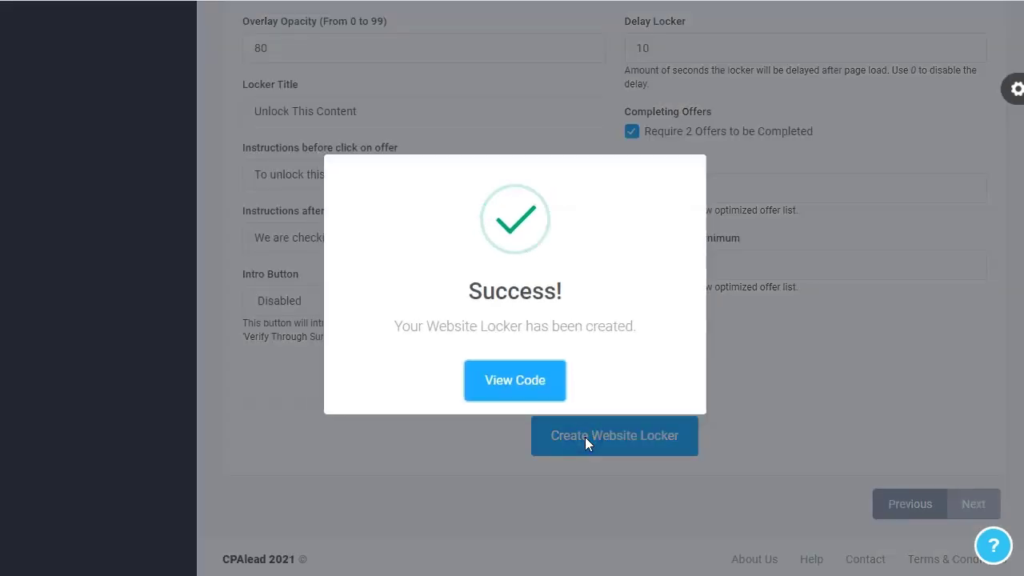
{"action": "left_click", "coordinate": [519, 383]}
{"action": "triple_click", "coordinate": [503, 179]}
{"action": "left_click", "coordinate": [510, 234]}
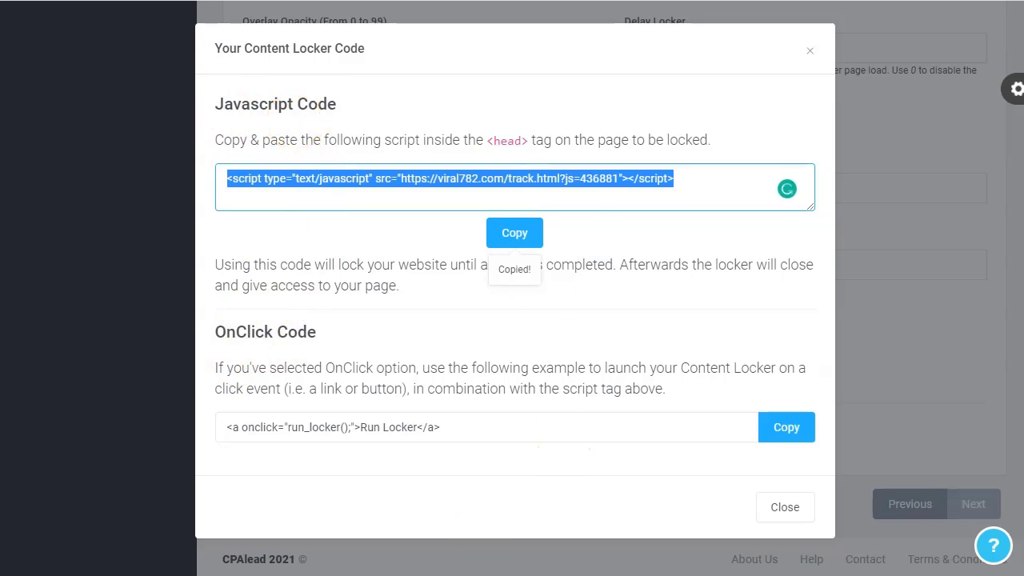
- Switch to Notepad++ and add the heading "Código del content locker" below the landing page line, with the copied script pasted under it
{"action": "key", "text": "alt+Tab"}
{"action": "left_click", "coordinate": [384, 148]}
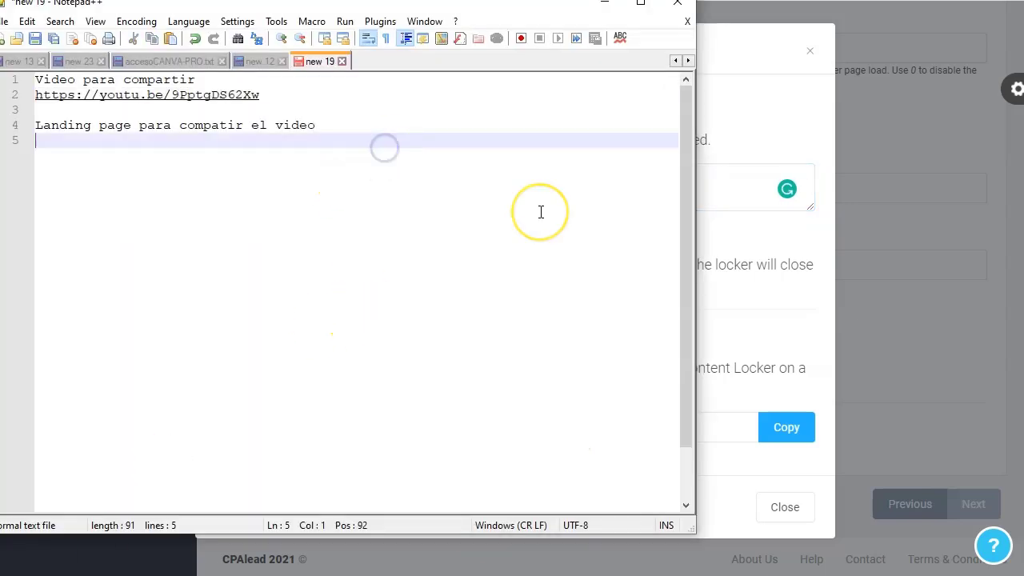
{"action": "key", "text": "Return"}
{"action": "key", "text": "Return"}
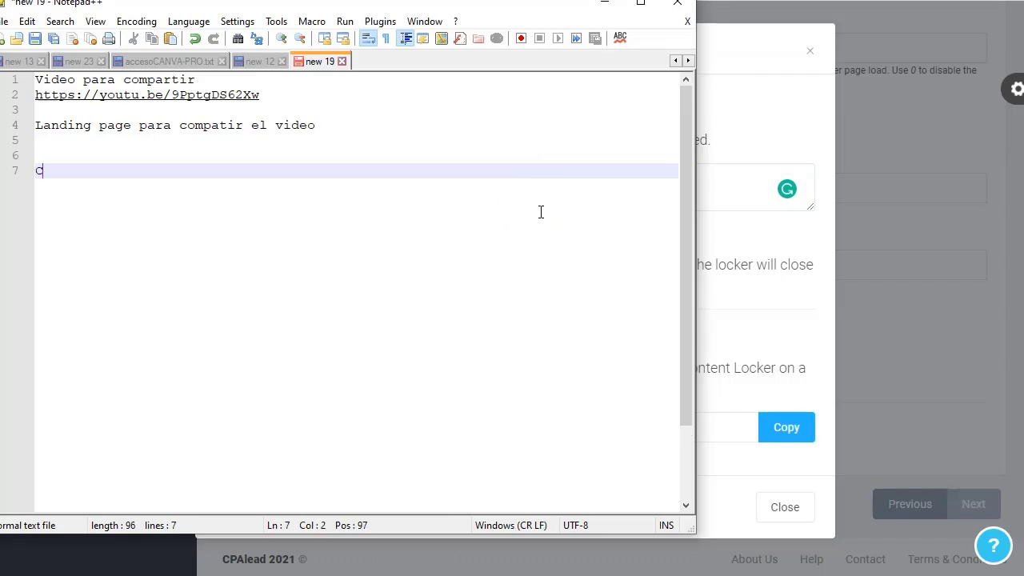
{"action": "type", "text": "Código del cont"}
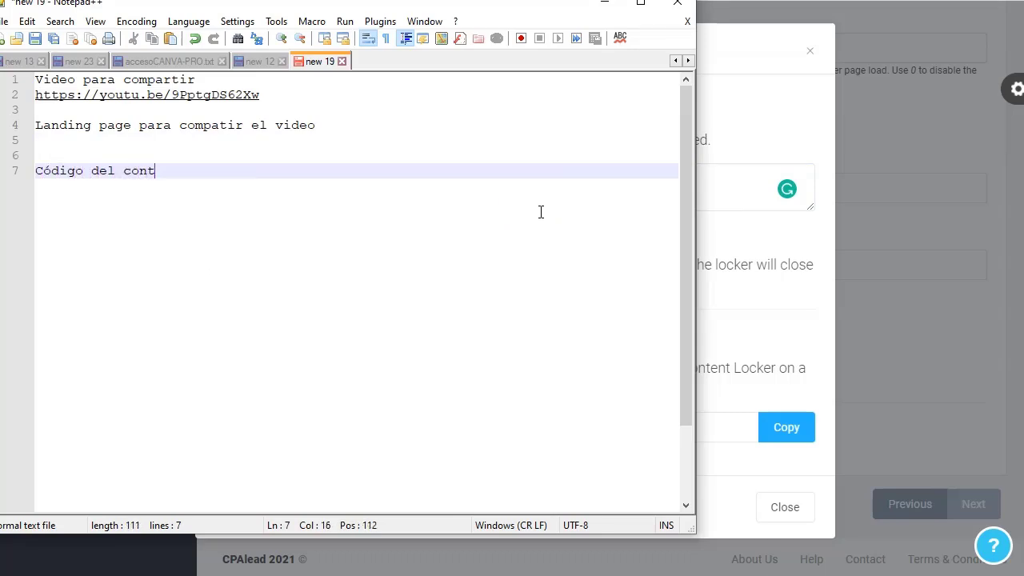
{"action": "type", "text": "ent locker"}
{"action": "key", "text": "Return"}
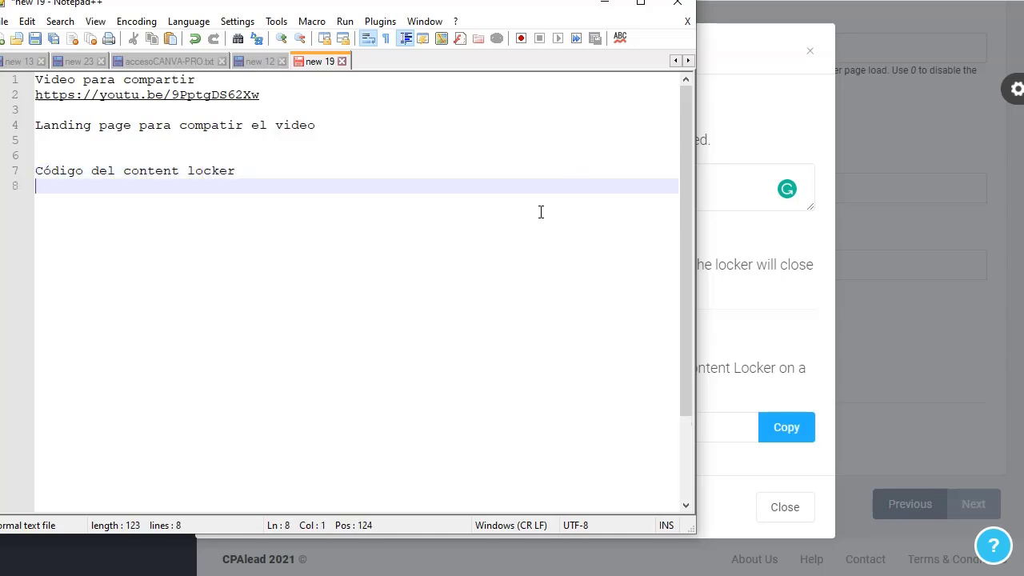
{"action": "key", "text": "ctrl+v"}
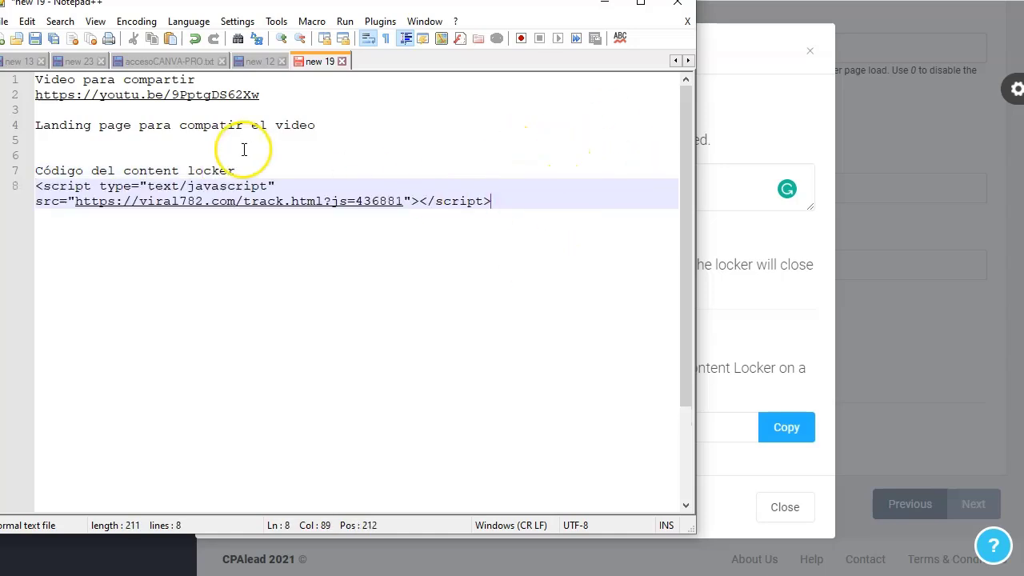
{"action": "left_click", "coordinate": [170, 142]}
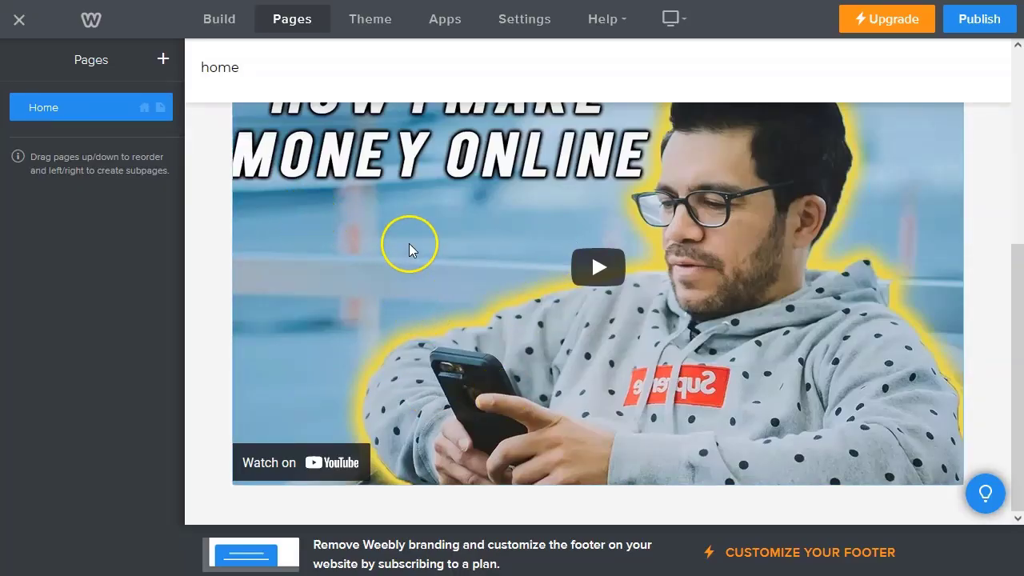
- Switch to Weebly and paste the content locker script into the Header Code of the site's SEO settings
{"action": "left_click", "coordinate": [521, 19]}
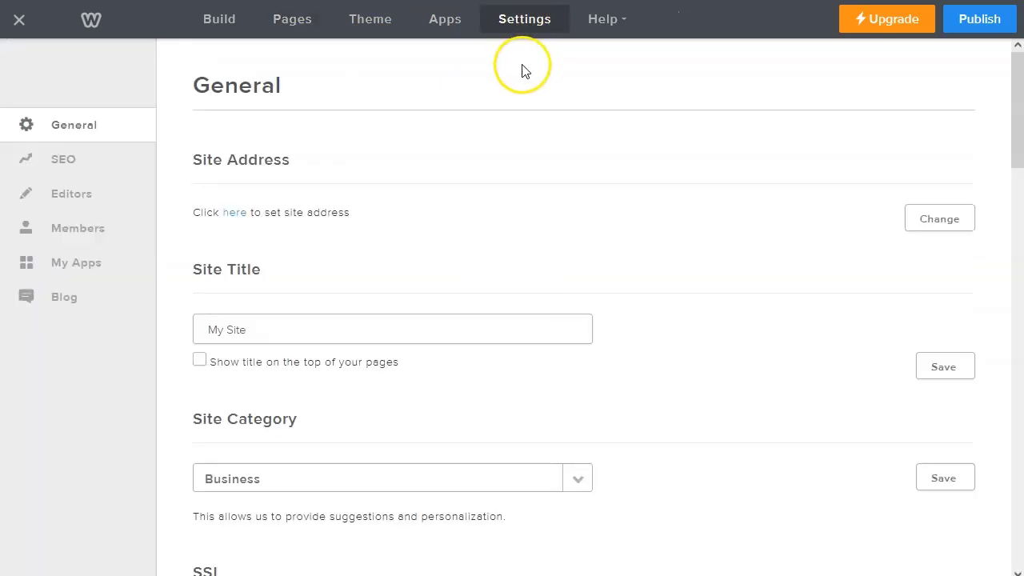
{"action": "left_click", "coordinate": [63, 160]}
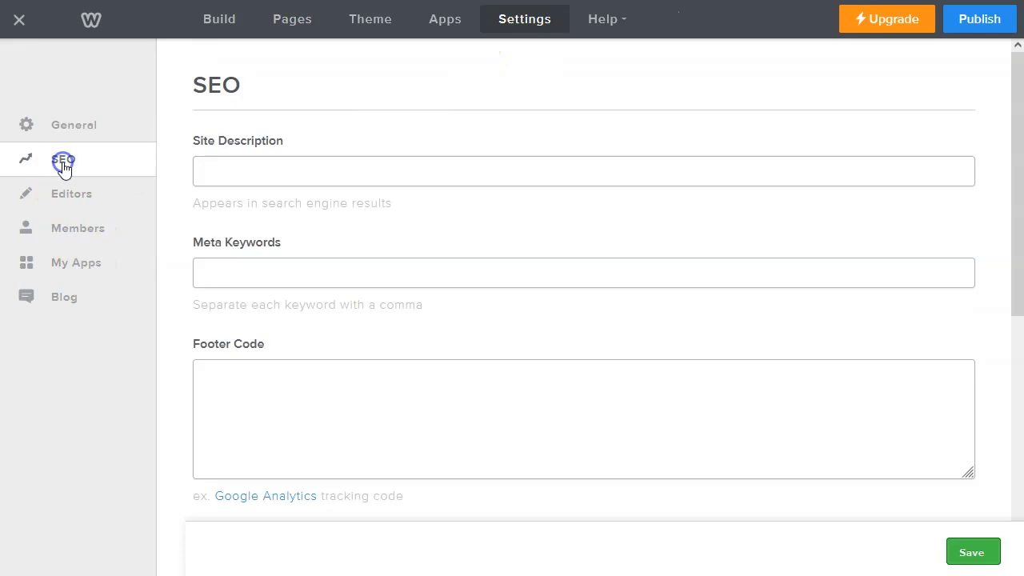
{"action": "scroll", "coordinate": [274, 409], "scroll_direction": "down", "scroll_amount": 2}
{"action": "left_click", "coordinate": [280, 421]}
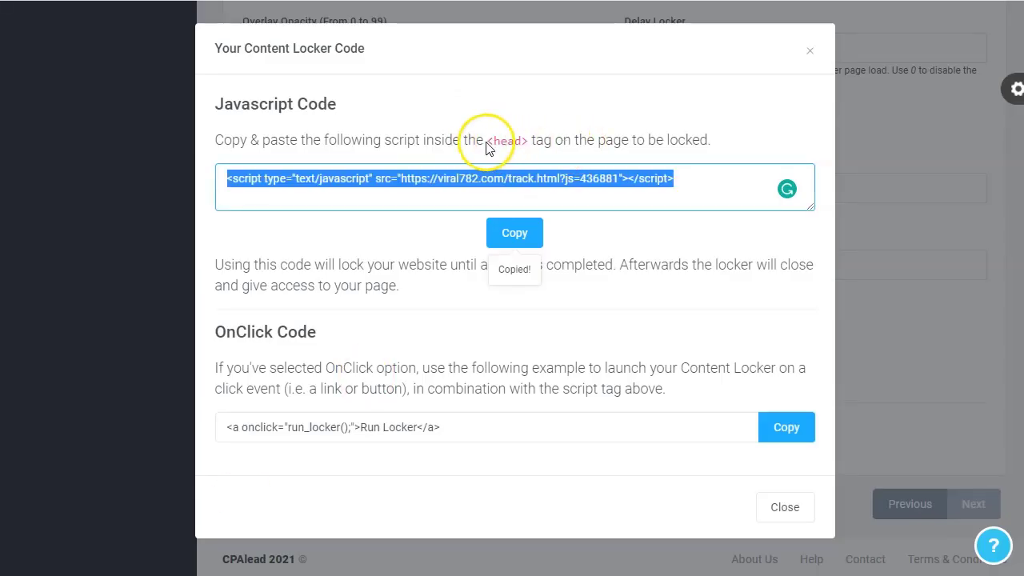
{"action": "left_click_drag", "start_coordinate": [483, 142], "coordinate": [526, 142]}
{"action": "left_click", "coordinate": [558, 142]}
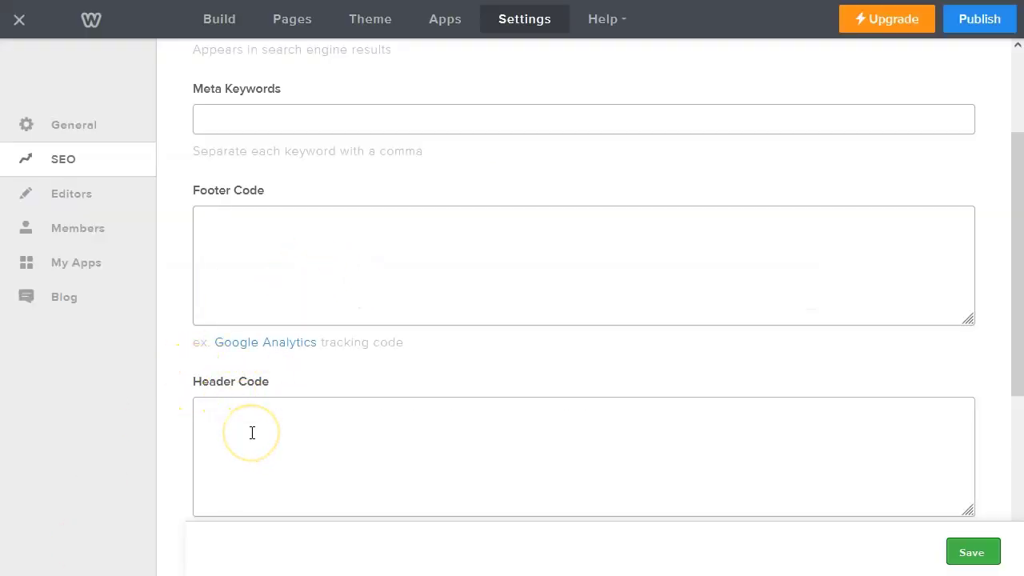
{"action": "key", "text": "ctrl+v"}
- Enter "Make money Online with Tai Lopez" as both the site description and the meta keywords, and save the SEO settings
{"action": "scroll", "coordinate": [403, 441], "scroll_direction": "up", "scroll_amount": 2}
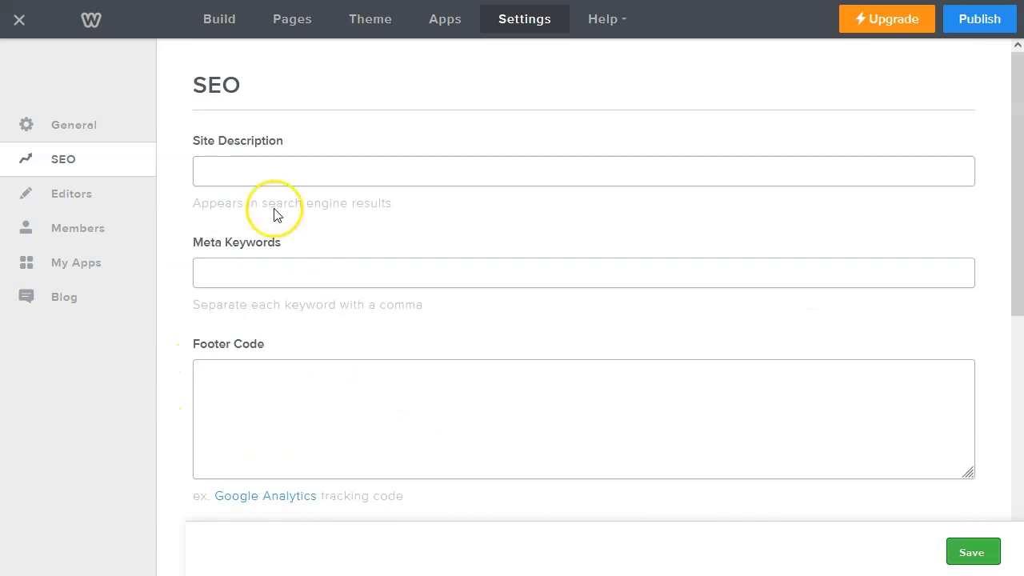
{"action": "left_click", "coordinate": [266, 168]}
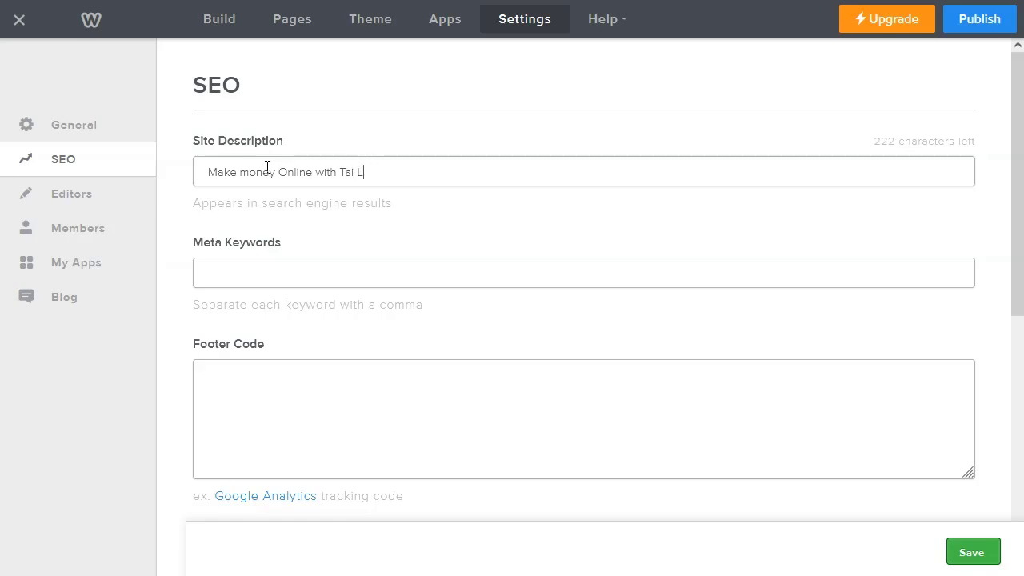
{"action": "left_click_drag", "start_coordinate": [391, 178], "coordinate": [192, 183]}
{"action": "left_click", "coordinate": [258, 277]}
{"action": "key", "text": "ctrl+v"}
{"action": "scroll", "coordinate": [368, 448], "scroll_direction": "down", "scroll_amount": 5}
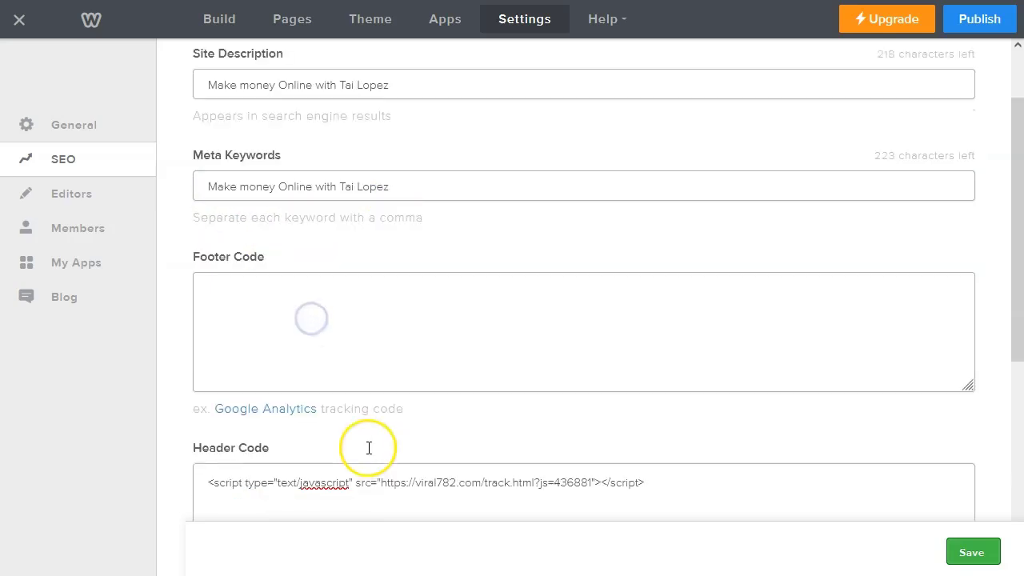
{"action": "scroll", "coordinate": [368, 456], "scroll_direction": "down", "scroll_amount": 2}
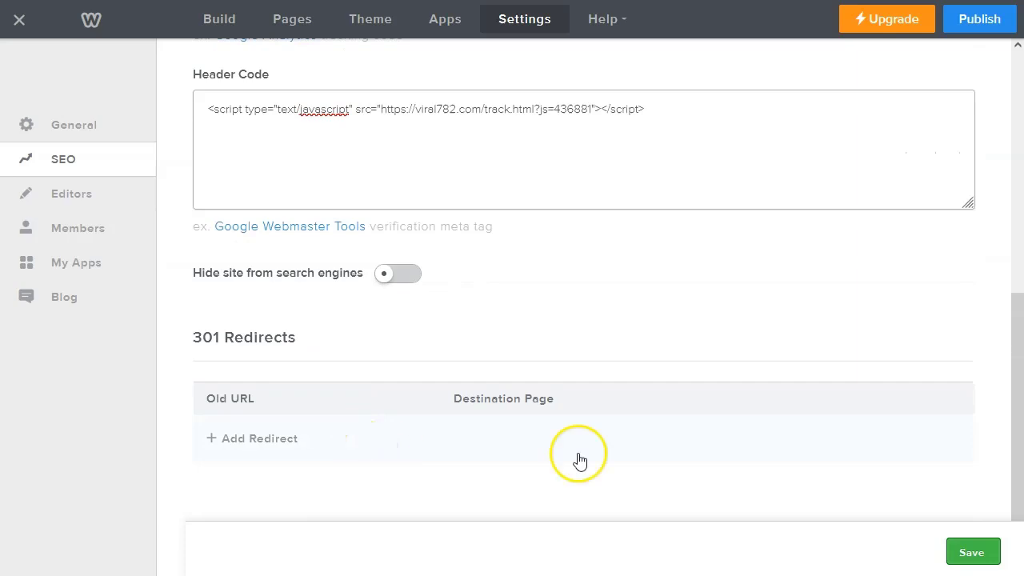
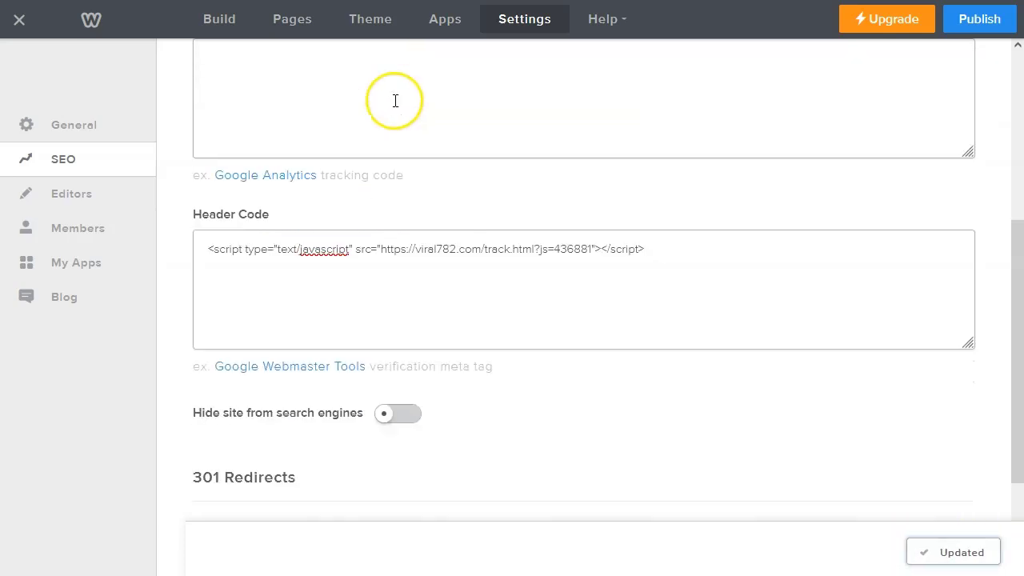
- Start publishing the site and choose the free subdomain earnmoneywithtai.weebly.com as its address
{"action": "left_click", "coordinate": [285, 18]}
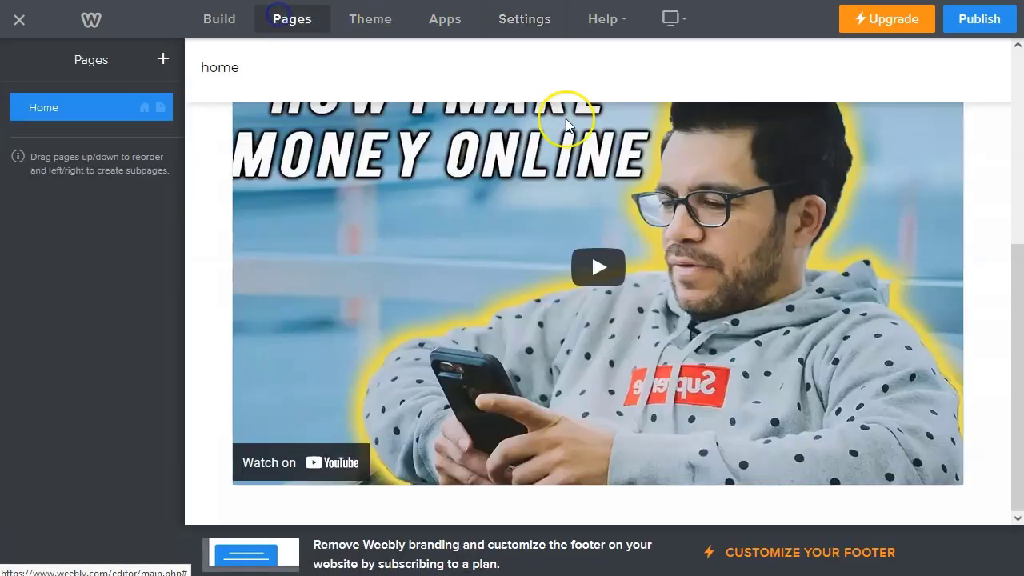
{"action": "left_click", "coordinate": [973, 17]}
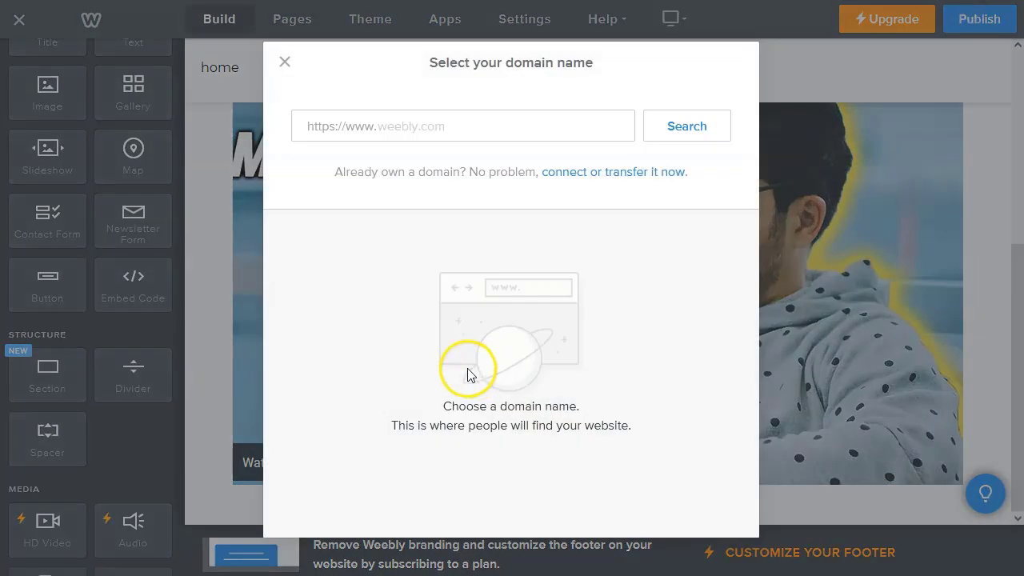
{"action": "left_click", "coordinate": [491, 130]}
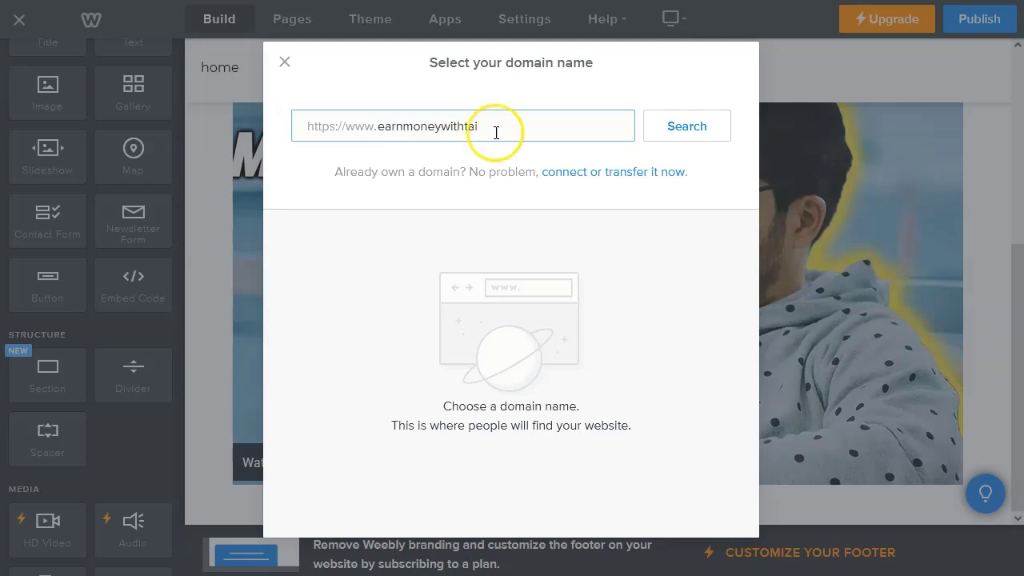
{"action": "left_click", "coordinate": [688, 128]}
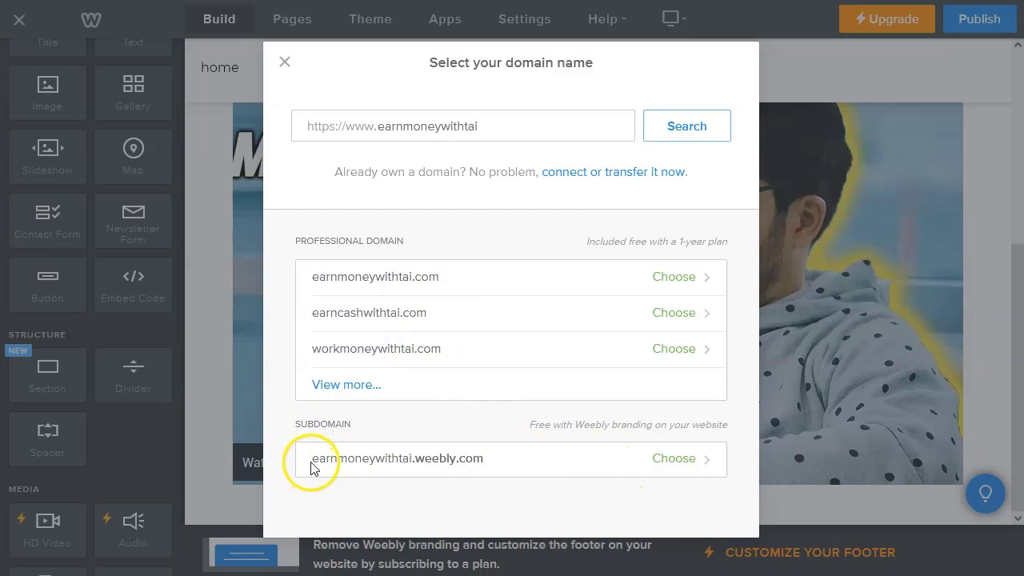
{"action": "left_click", "coordinate": [680, 461]}
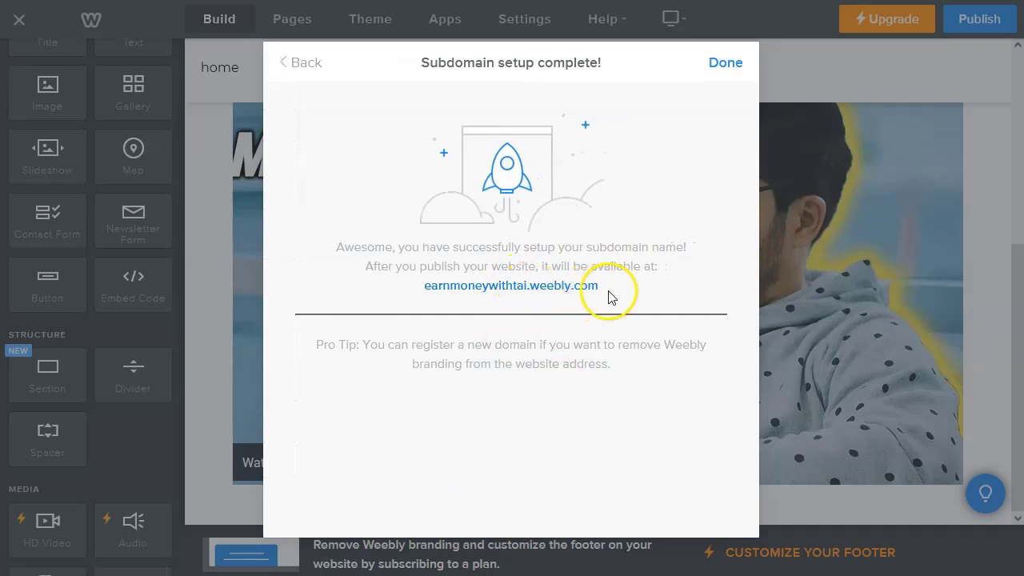
- Copy the site's subdomain link and paste it under the "Landing page para compatir el video" heading in the Notepad++ notes
{"action": "right_click", "coordinate": [563, 286]}
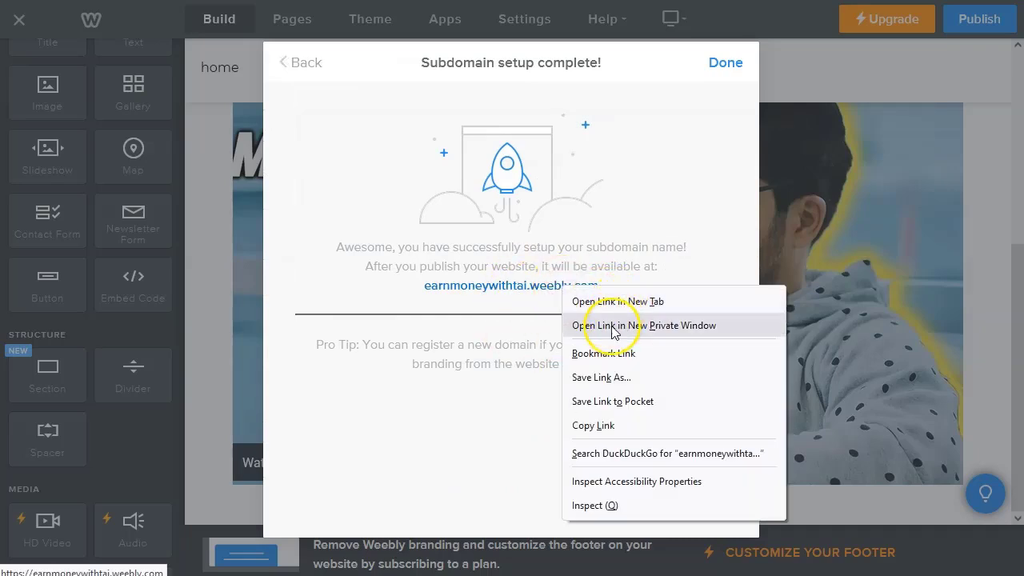
{"action": "left_click", "coordinate": [623, 425]}
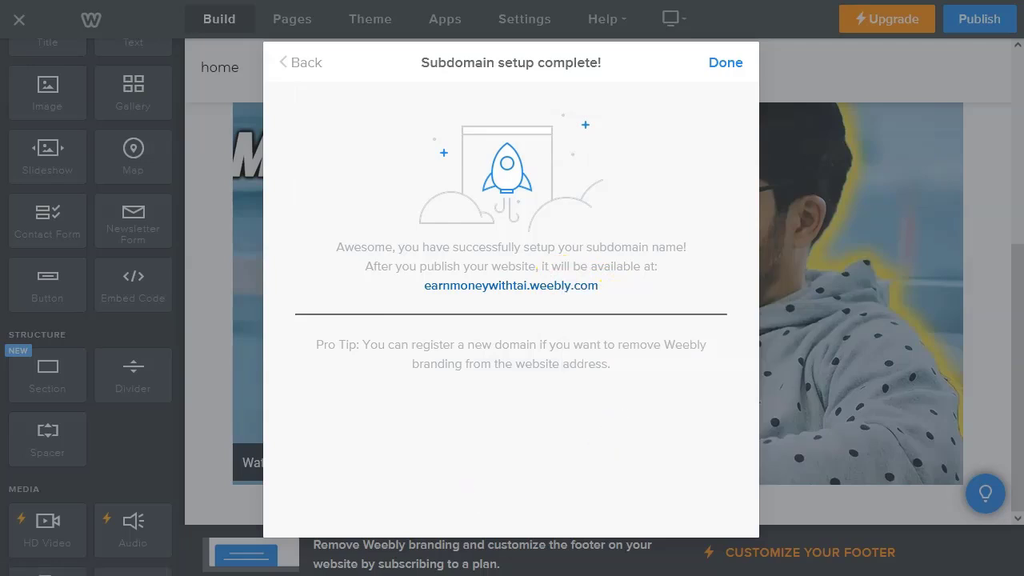
{"action": "key", "text": "alt+Tab"}
{"action": "key", "text": "ctrl+v"}
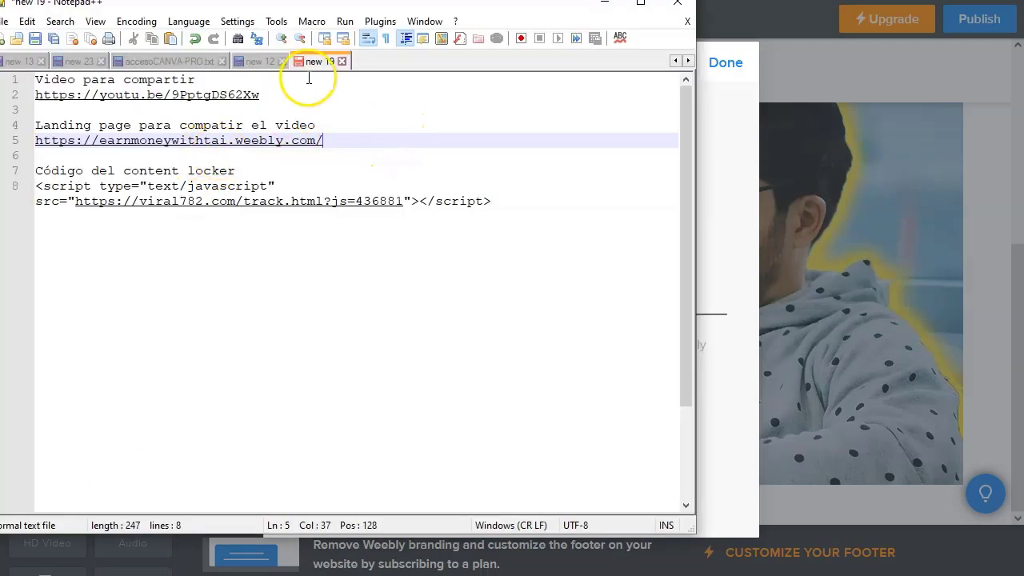
{"action": "left_click", "coordinate": [605, 5]}
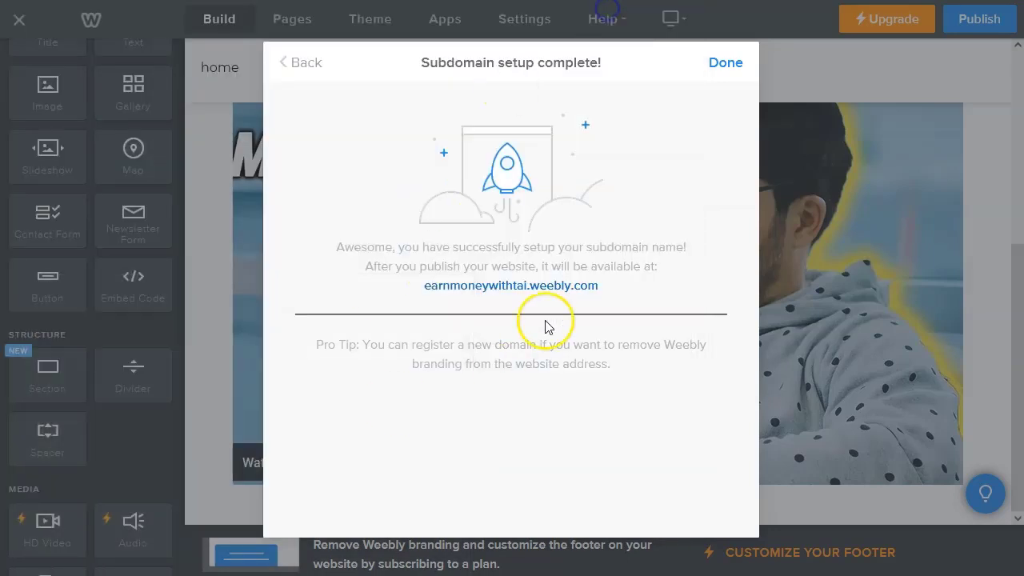
- Finish the subdomain setup to publish the site, and open the live page at earnmoneywithtai.weebly.com
{"action": "left_click", "coordinate": [720, 64]}
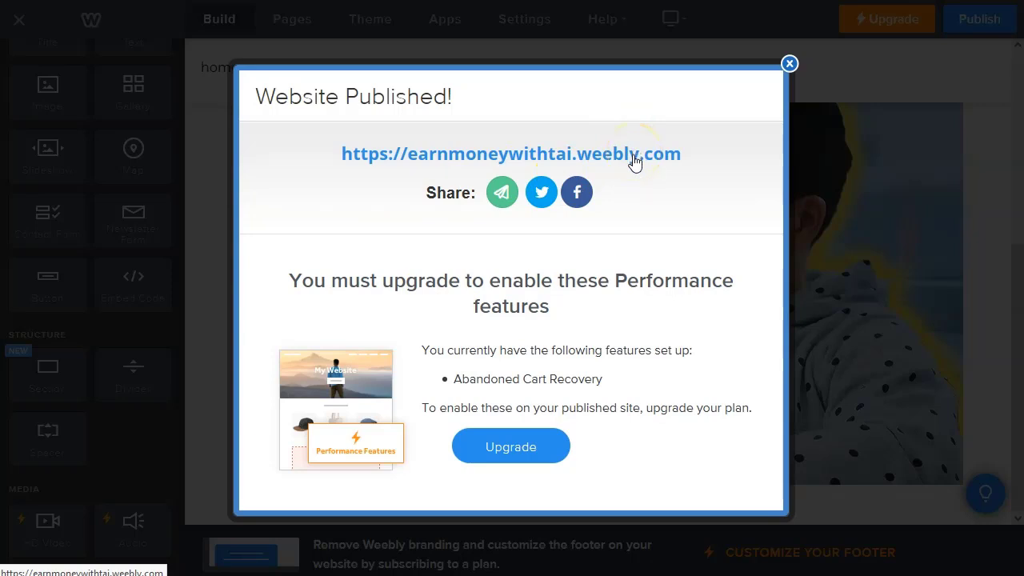
{"action": "left_click", "coordinate": [635, 157]}
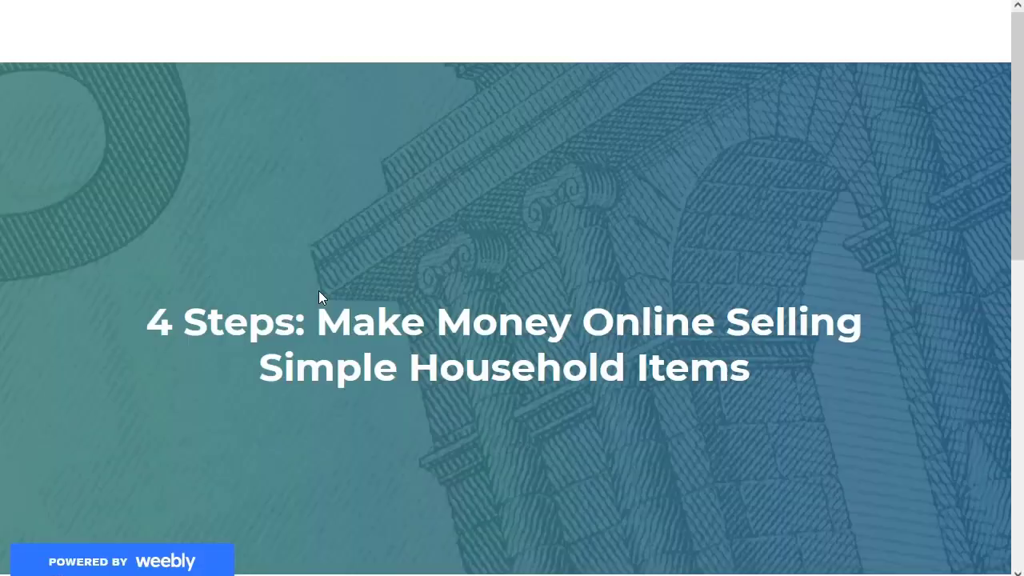
- Test the embedded video on the live page and examine the offers listed in the content locker
{"action": "scroll", "coordinate": [304, 320], "scroll_direction": "down", "scroll_amount": 7}
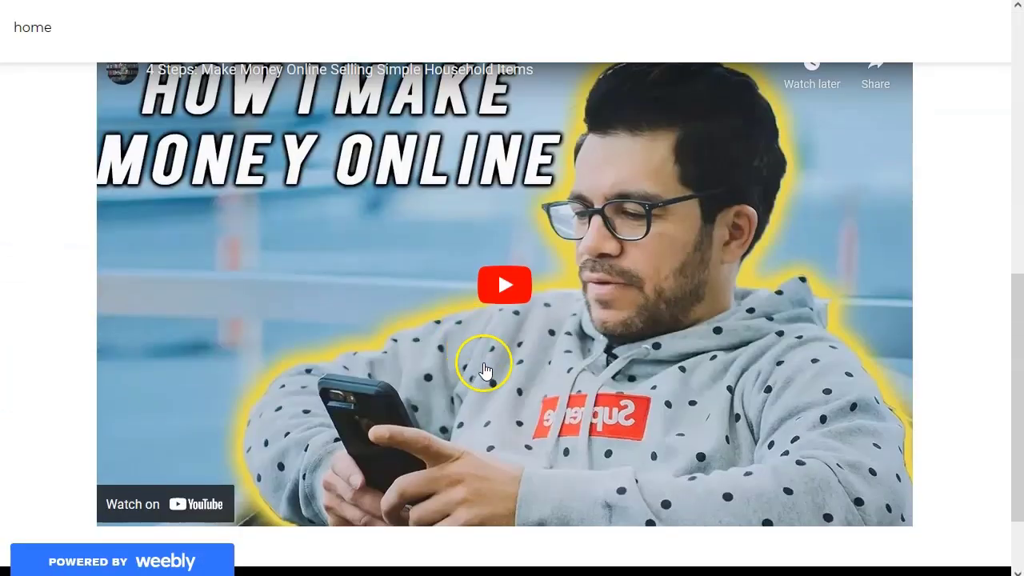
{"action": "left_click", "coordinate": [513, 286]}
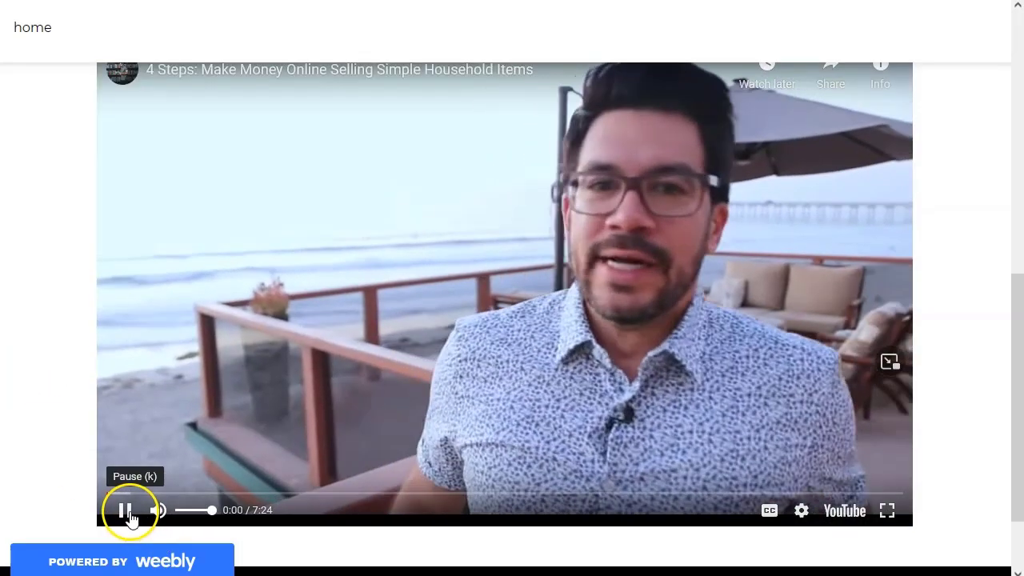
{"action": "left_click", "coordinate": [157, 513]}
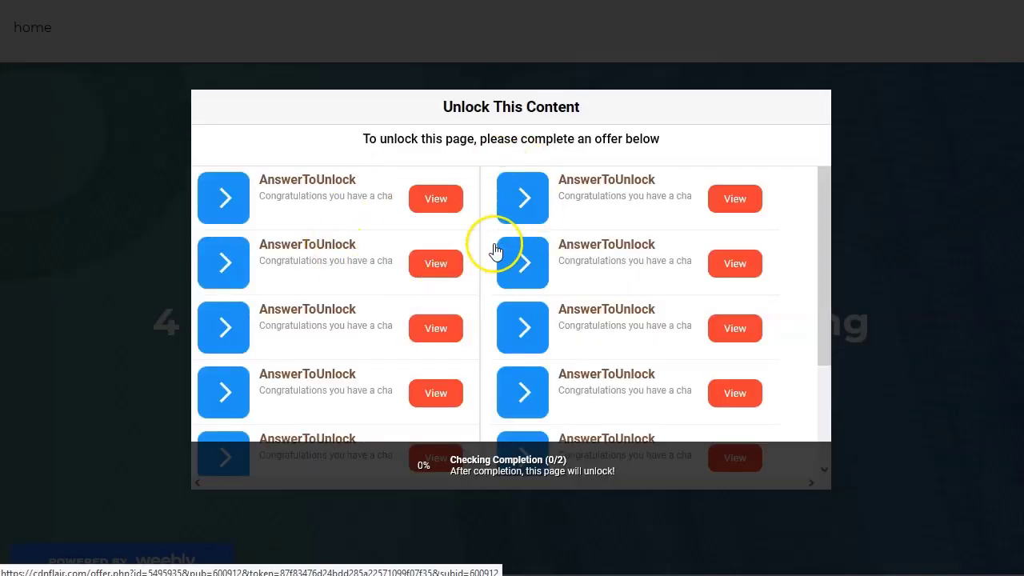
{"action": "scroll", "coordinate": [491, 248], "scroll_direction": "down", "scroll_amount": 2}
{"action": "scroll", "coordinate": [496, 274], "scroll_direction": "up", "scroll_amount": 1}
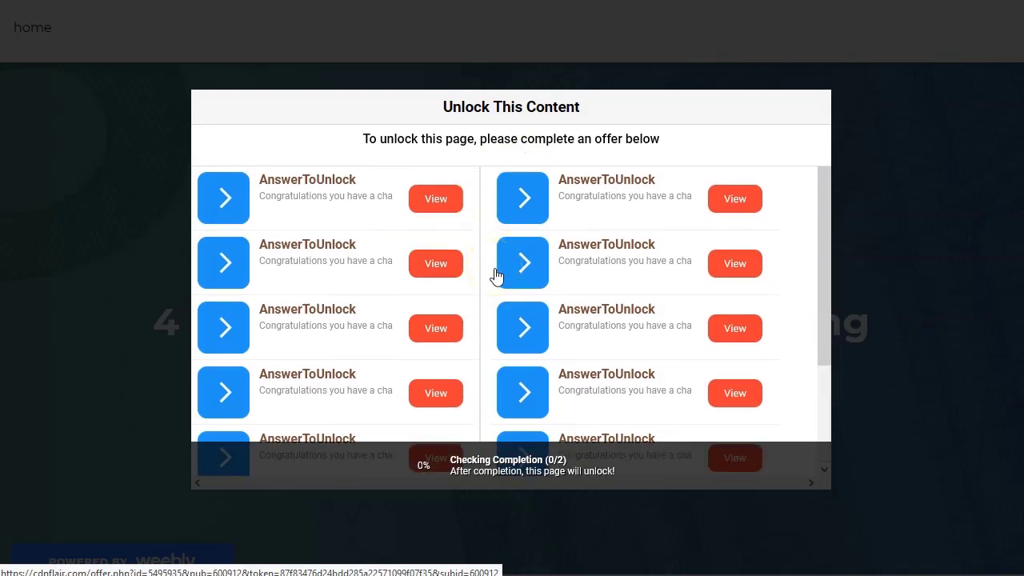
{"action": "scroll", "coordinate": [502, 312], "scroll_direction": "down", "scroll_amount": 1}
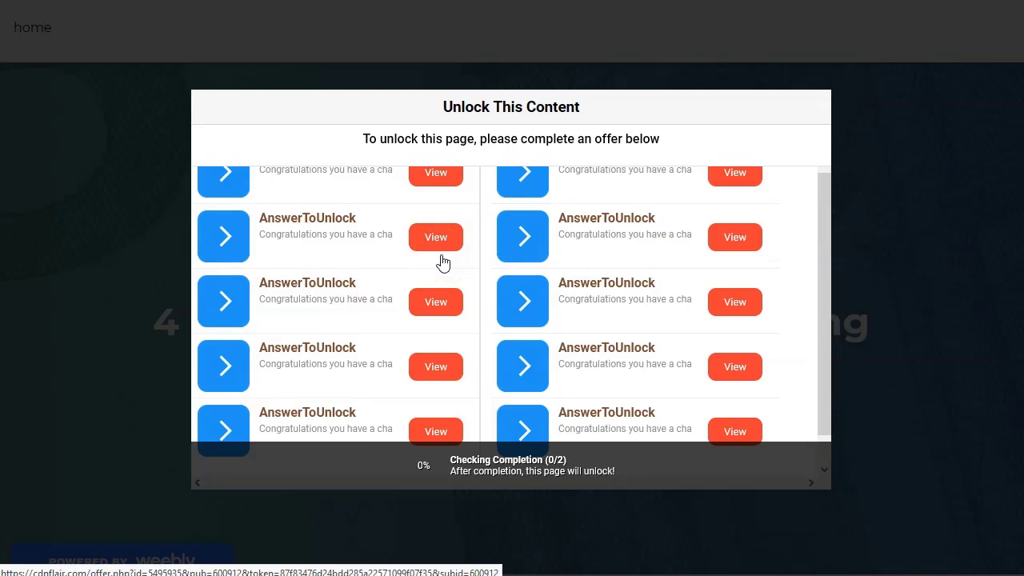
{"action": "left_click", "coordinate": [468, 248]}
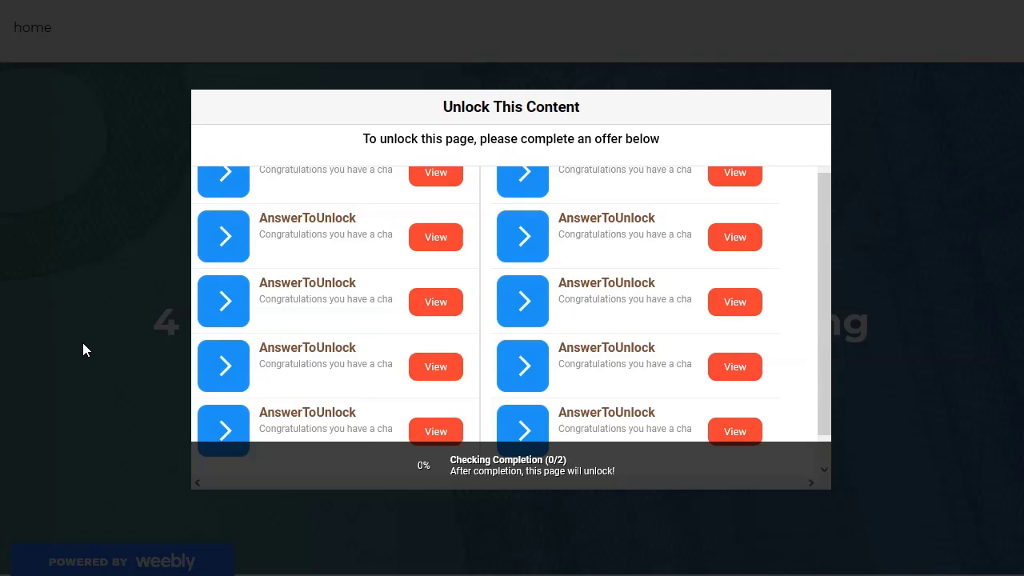
{"action": "key", "text": "alt+Tab"}
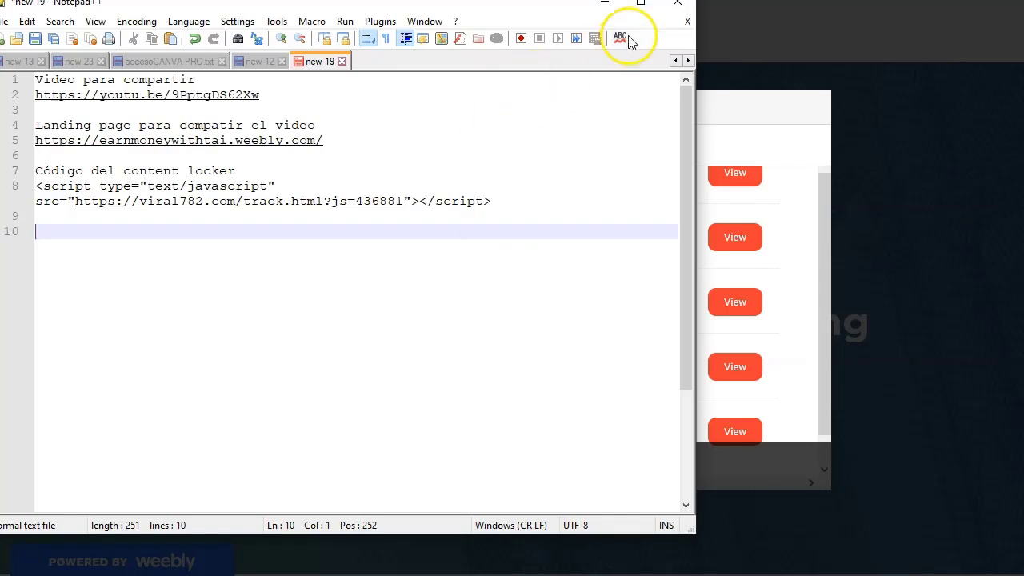
{"action": "key", "text": "alt+Tab"}
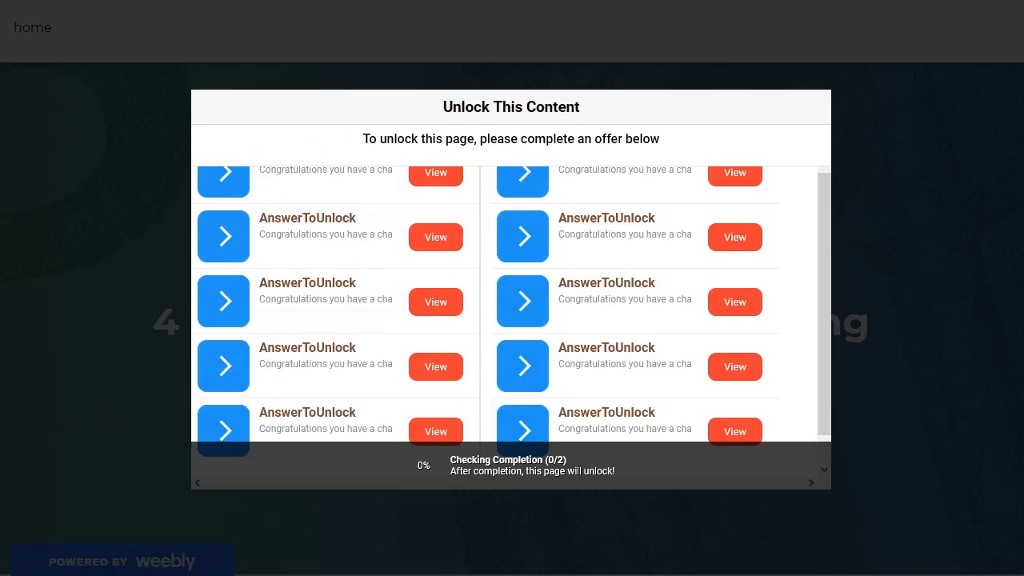
- Search for "linktree" in the private browser window, open the official Linktree site and choose to get started for free
{"action": "key", "text": "alt+Tab"}
{"action": "left_click", "coordinate": [401, 212]}
{"action": "type", "text": "linktree"}
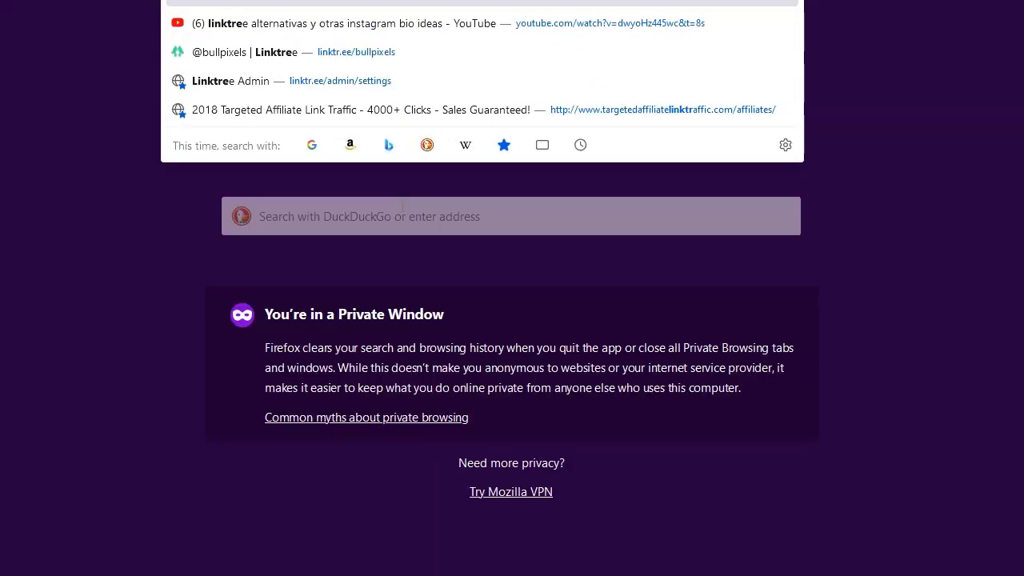
{"action": "key", "text": "Return"}
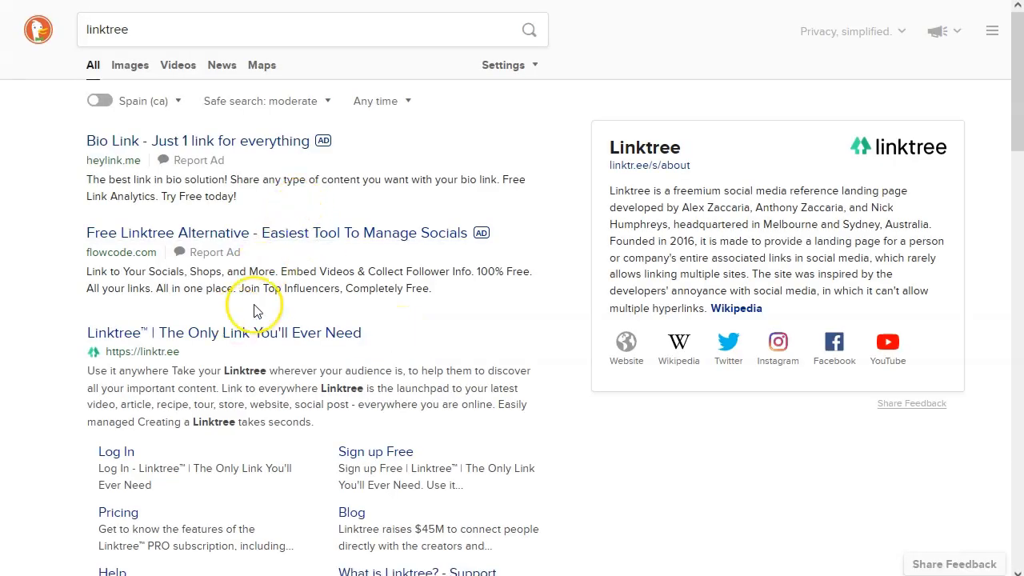
{"action": "scroll", "coordinate": [48, 352], "scroll_direction": "down", "scroll_amount": 2}
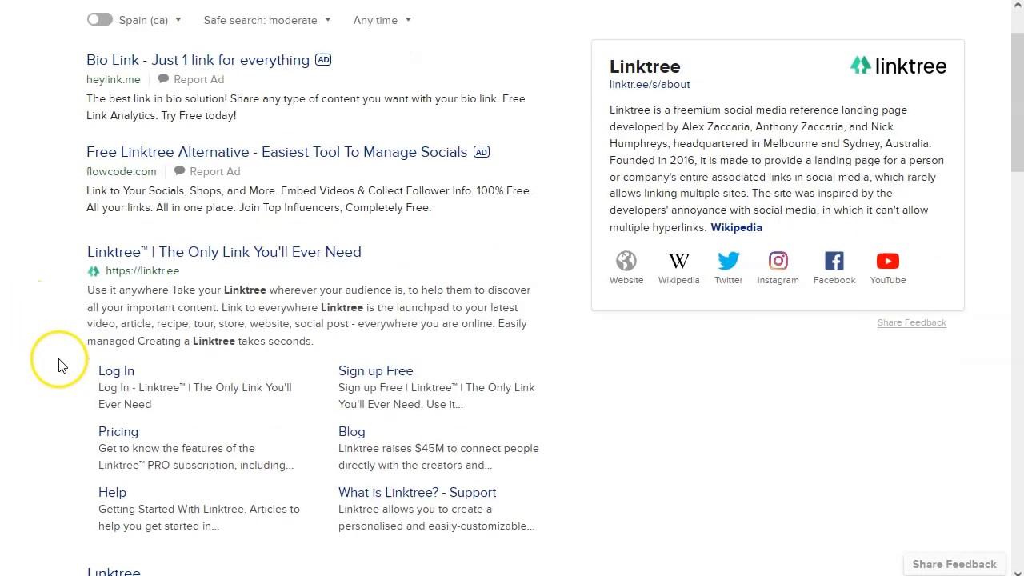
{"action": "left_click", "coordinate": [261, 251]}
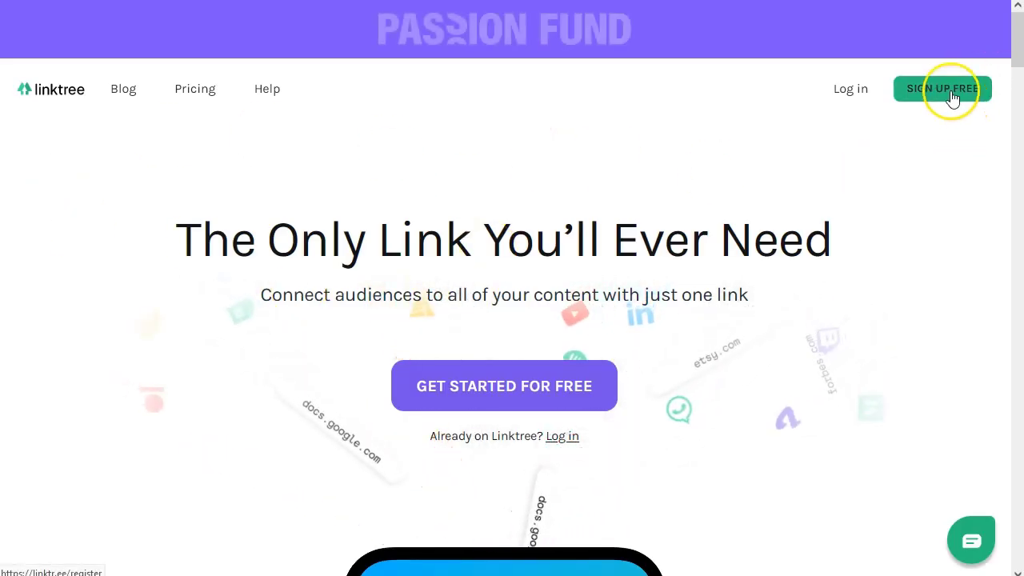
{"action": "left_click", "coordinate": [480, 390]}
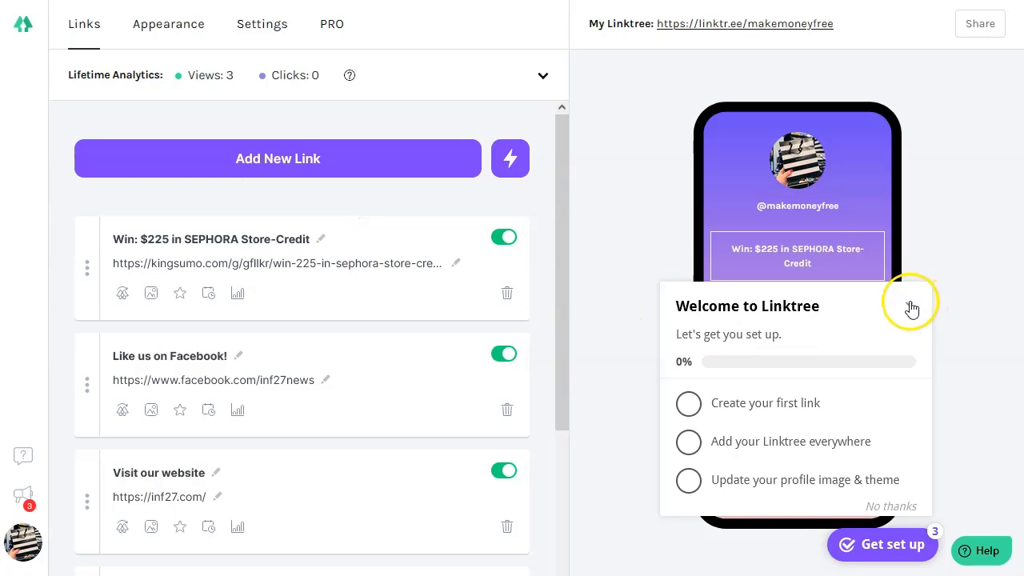
- Dismiss the Linktree welcome checklist and delete the "Win: $225 in SEPHORA Store-Credit" link
{"action": "left_click", "coordinate": [912, 309]}
{"action": "scroll", "coordinate": [268, 389], "scroll_direction": "down", "scroll_amount": 1}
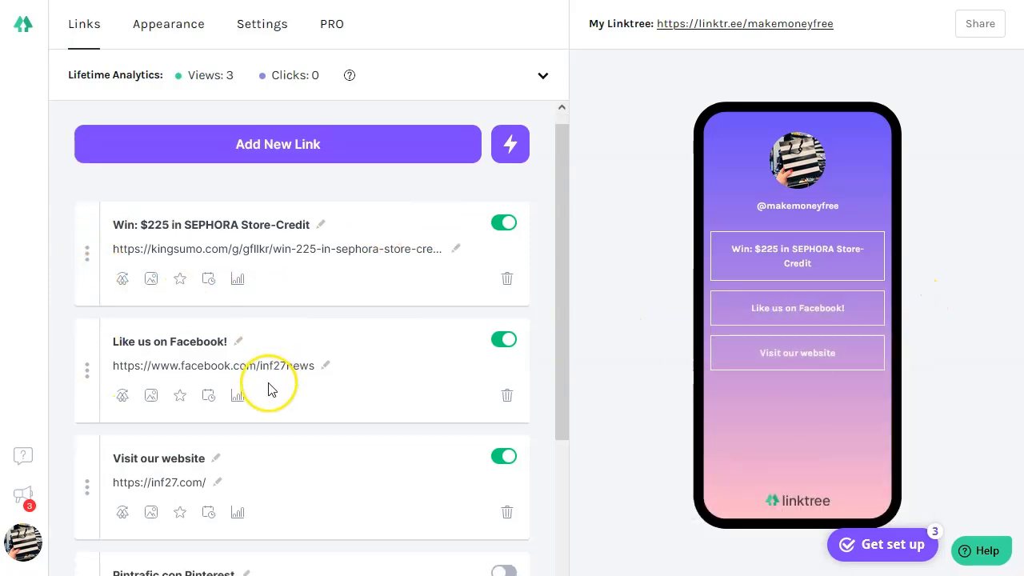
{"action": "scroll", "coordinate": [268, 389], "scroll_direction": "down", "scroll_amount": 3}
{"action": "scroll", "coordinate": [268, 389], "scroll_direction": "up", "scroll_amount": 4}
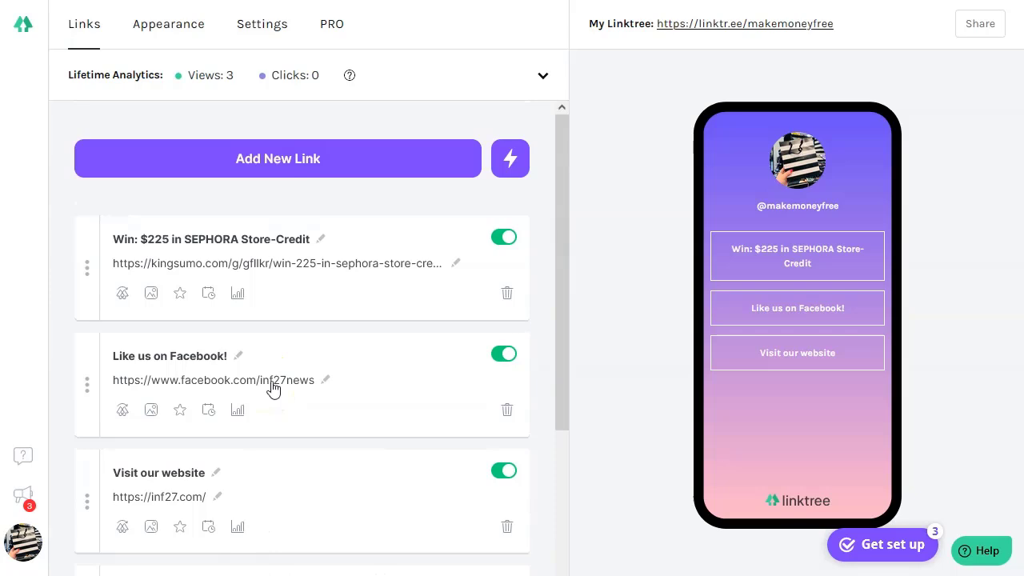
{"action": "left_click", "coordinate": [507, 295]}
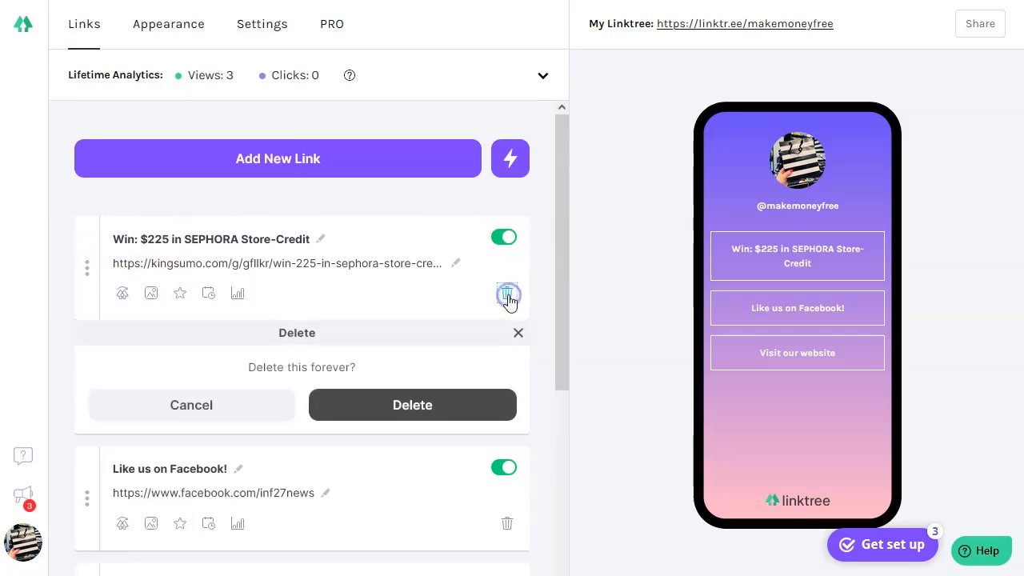
{"action": "left_click", "coordinate": [442, 408]}
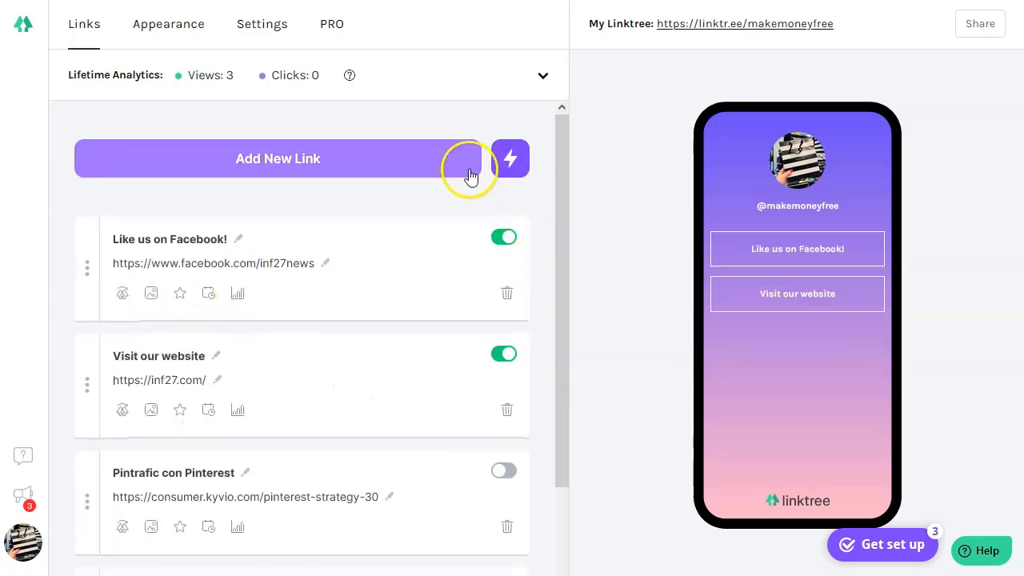
{"action": "left_click", "coordinate": [302, 164]}
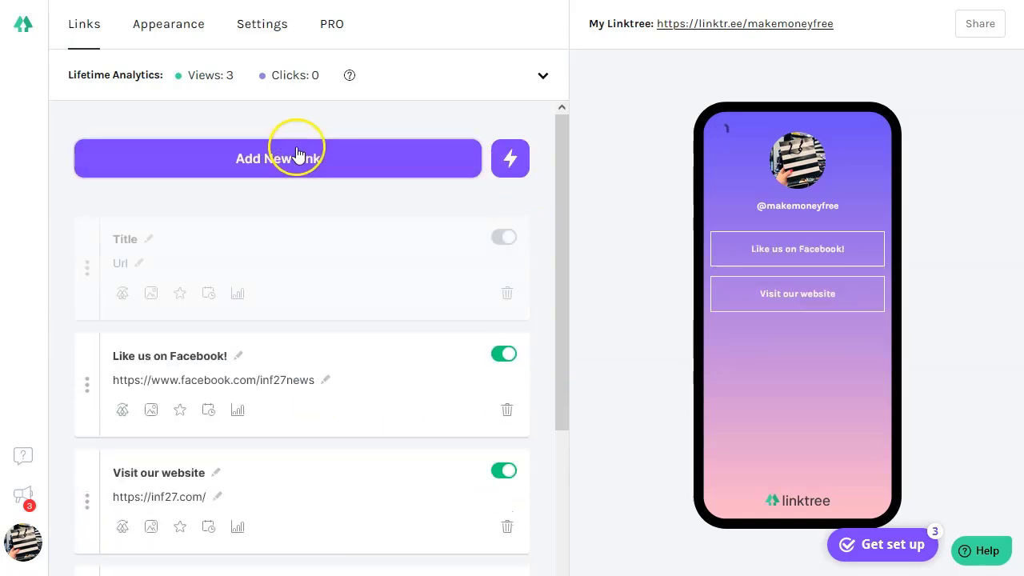
{"action": "left_click", "coordinate": [126, 240]}
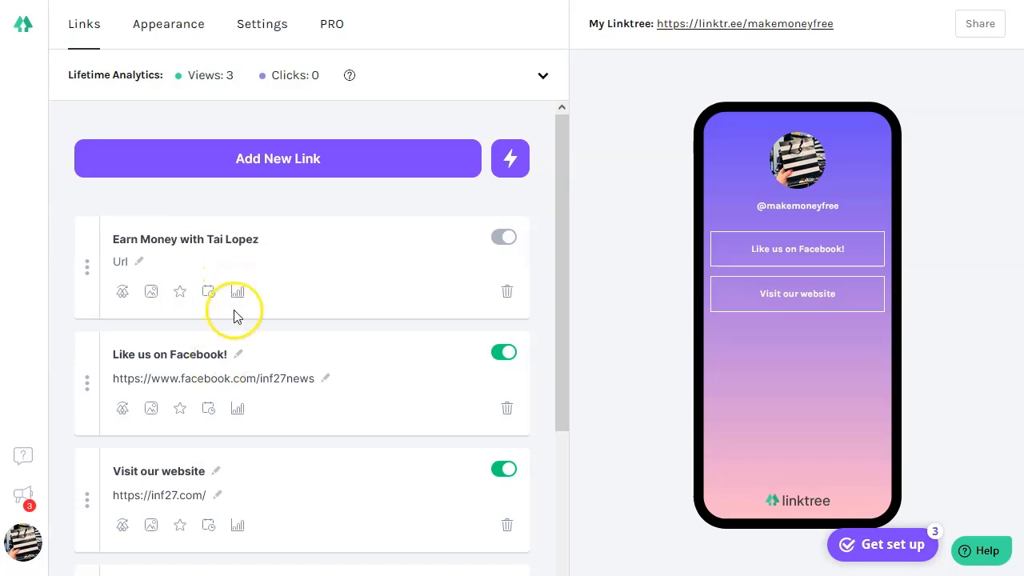
{"action": "left_click", "coordinate": [138, 262]}
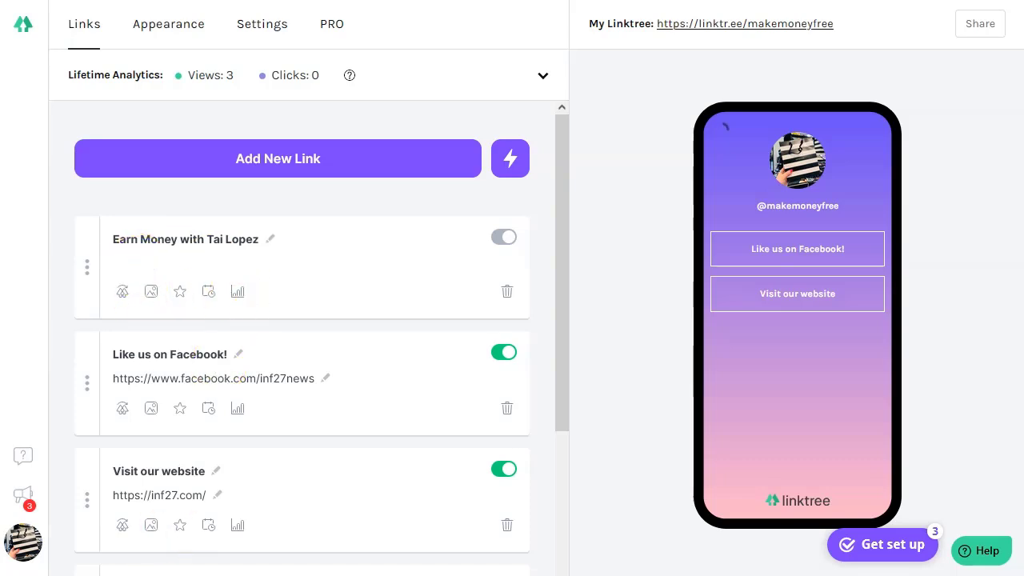
{"action": "key", "text": "alt+Tab"}
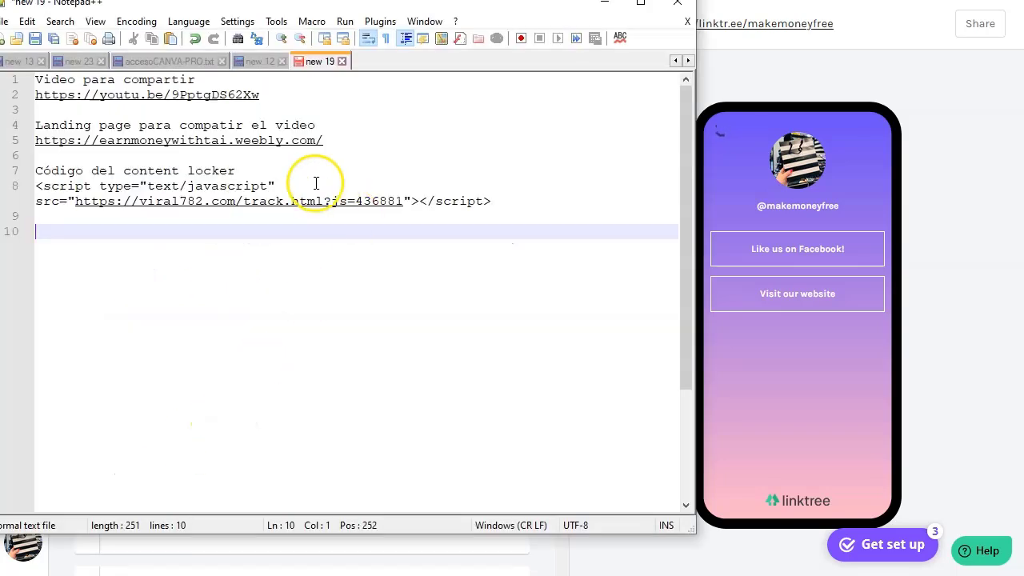
{"action": "left_click_drag", "start_coordinate": [325, 142], "coordinate": [37, 141]}
{"action": "key", "text": "ctrl+c"}
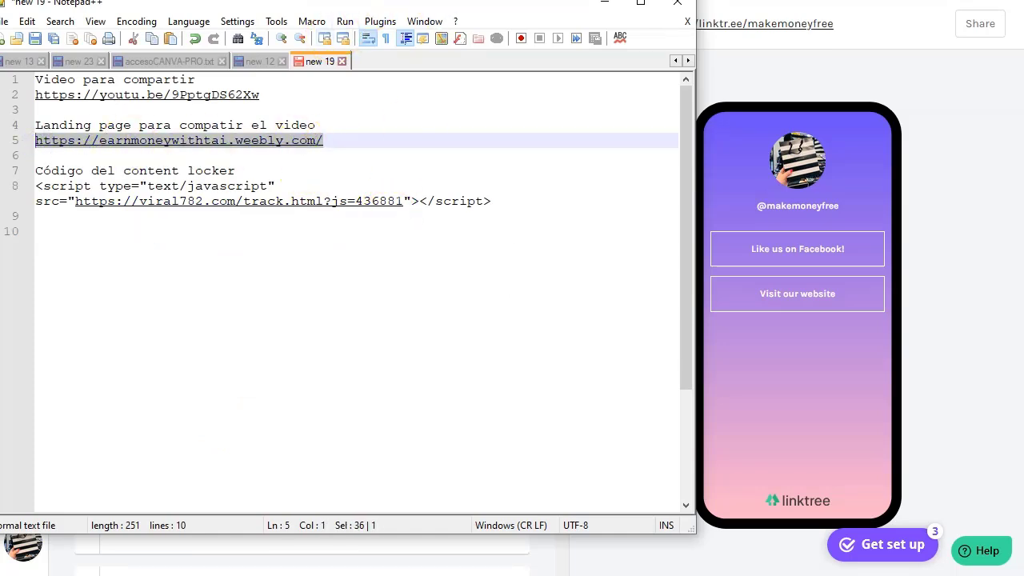
{"action": "key", "text": "alt+Tab"}
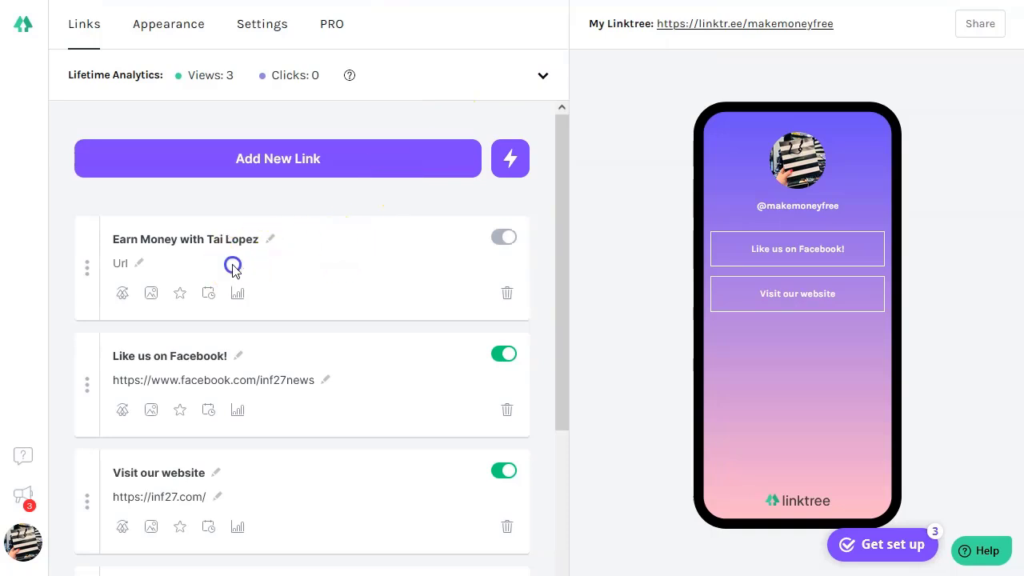
{"action": "left_click", "coordinate": [133, 265]}
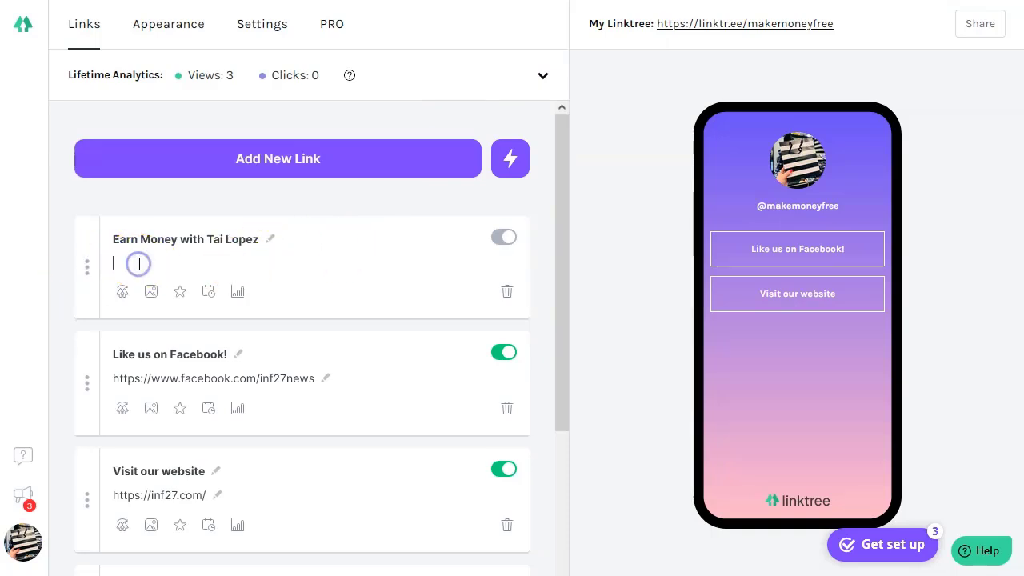
{"action": "key", "text": "ctrl+v"}
{"action": "left_click", "coordinate": [377, 280]}
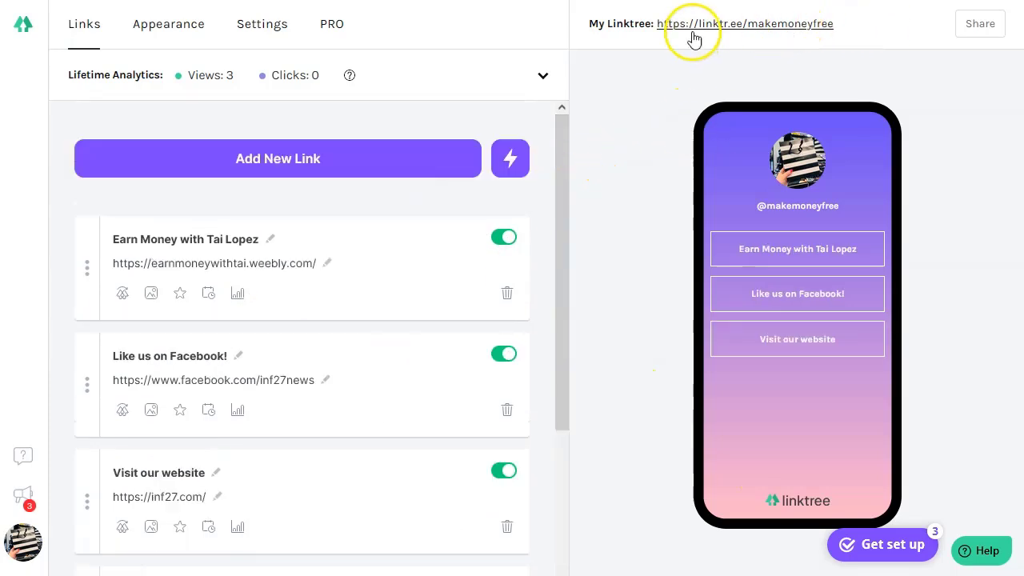
- Open the public Linktree page and test the "Earn Money with Tai Lopez" link through to the landing page's video and content locker
{"action": "left_click", "coordinate": [801, 25]}
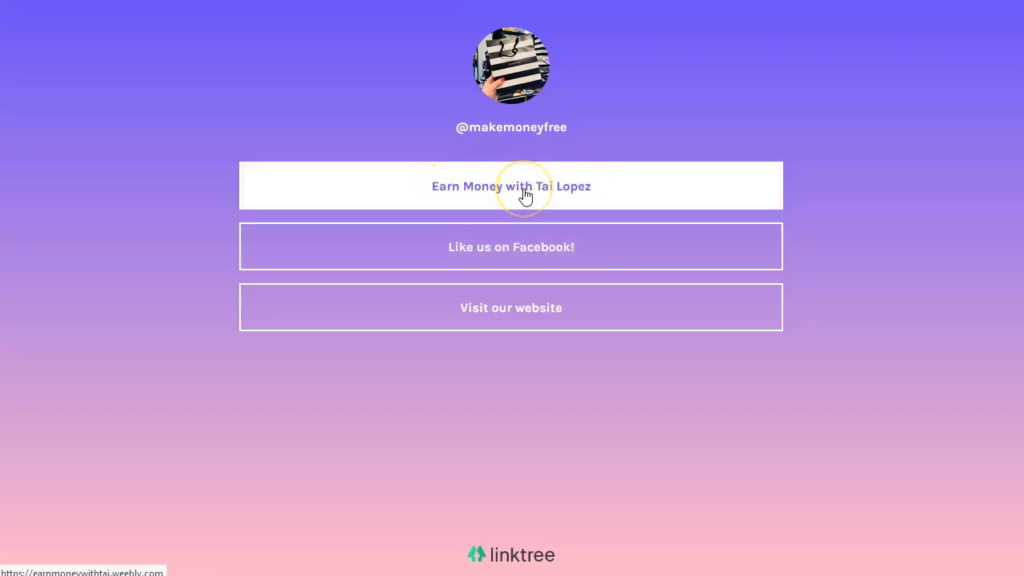
{"action": "left_click", "coordinate": [524, 189]}
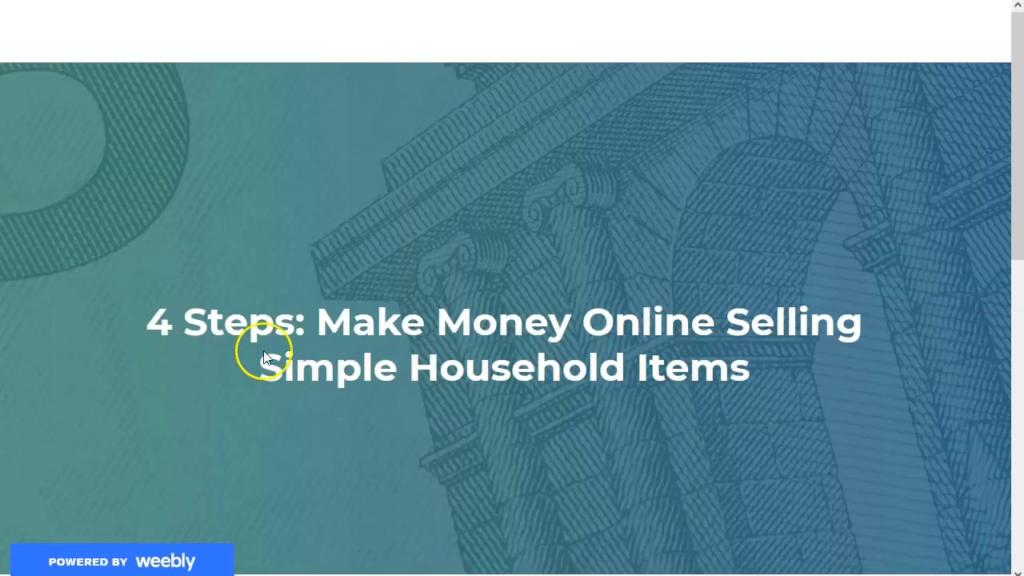
{"action": "scroll", "coordinate": [536, 342], "scroll_direction": "down", "scroll_amount": 3}
{"action": "scroll", "coordinate": [536, 342], "scroll_direction": "down", "scroll_amount": 4}
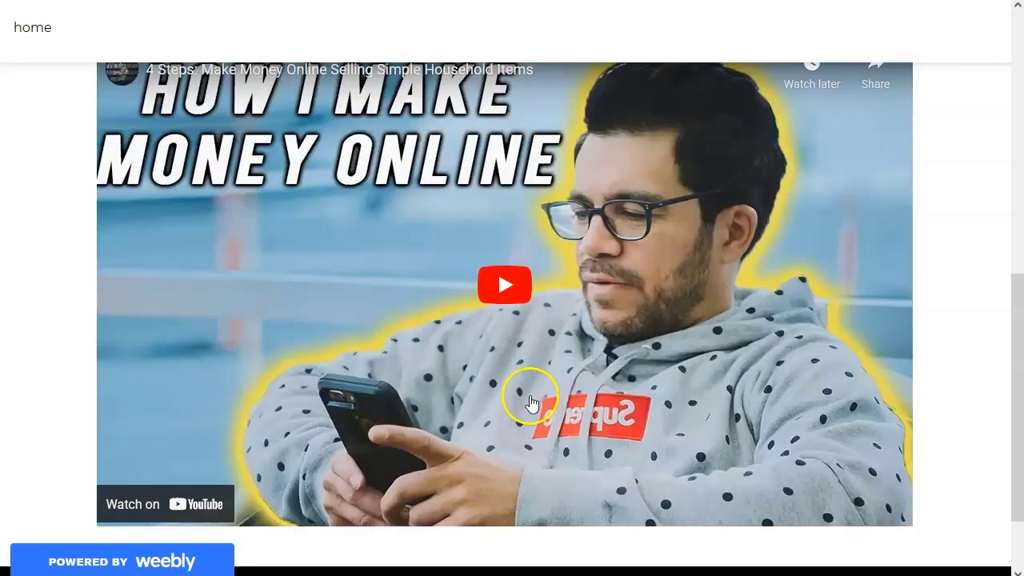
{"action": "left_click", "coordinate": [502, 284]}
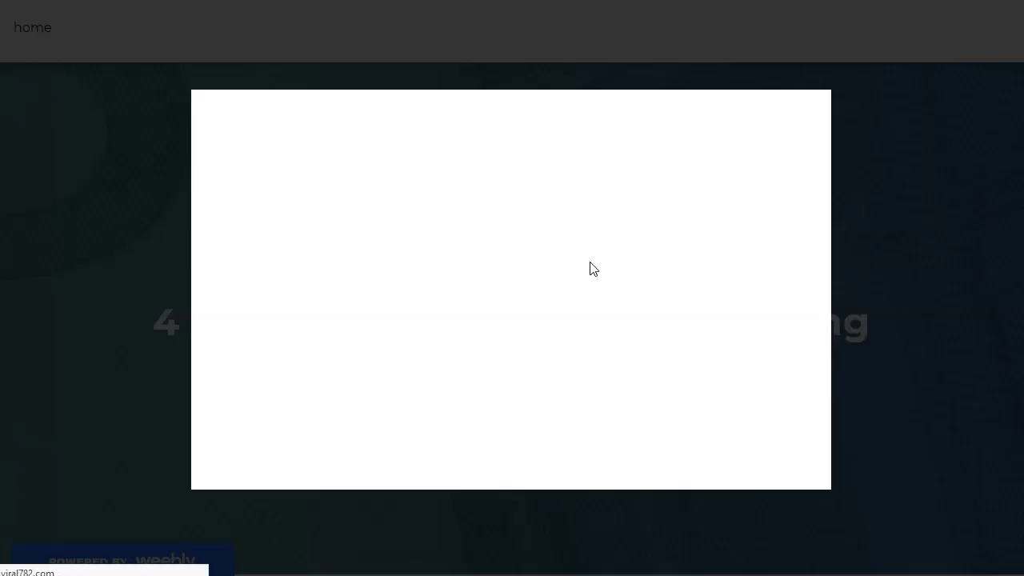
{"action": "left_click", "coordinate": [560, 319]}
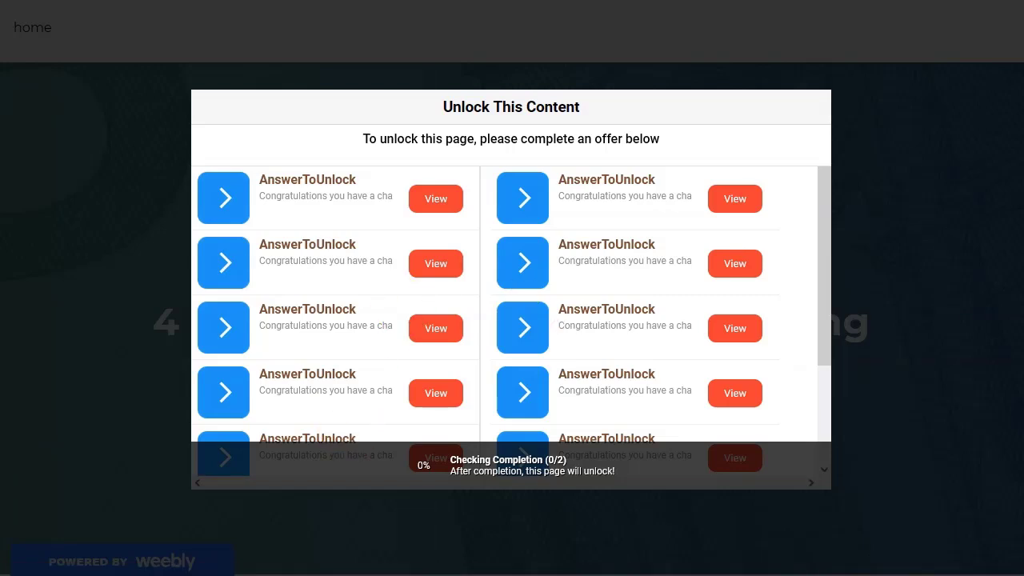
- Switch to the Notepad++ notes and add a "Linktree" heading below the content locker script
{"action": "key", "text": "alt+Tab"}
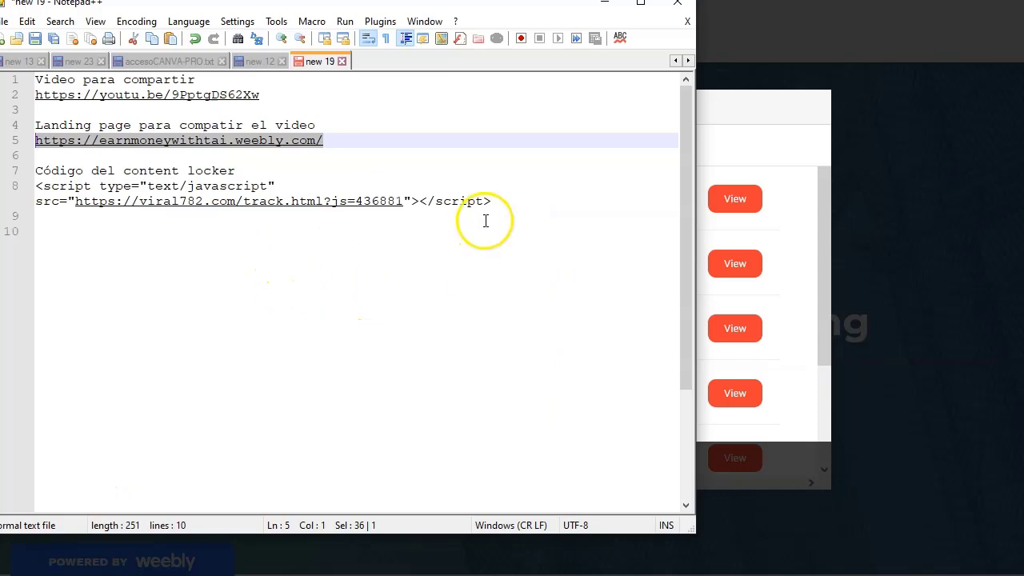
{"action": "left_click", "coordinate": [539, 238]}
{"action": "type", "text": "Linktree"}
{"action": "key", "text": "Return"}
{"action": "key", "text": "ctrl+v"}
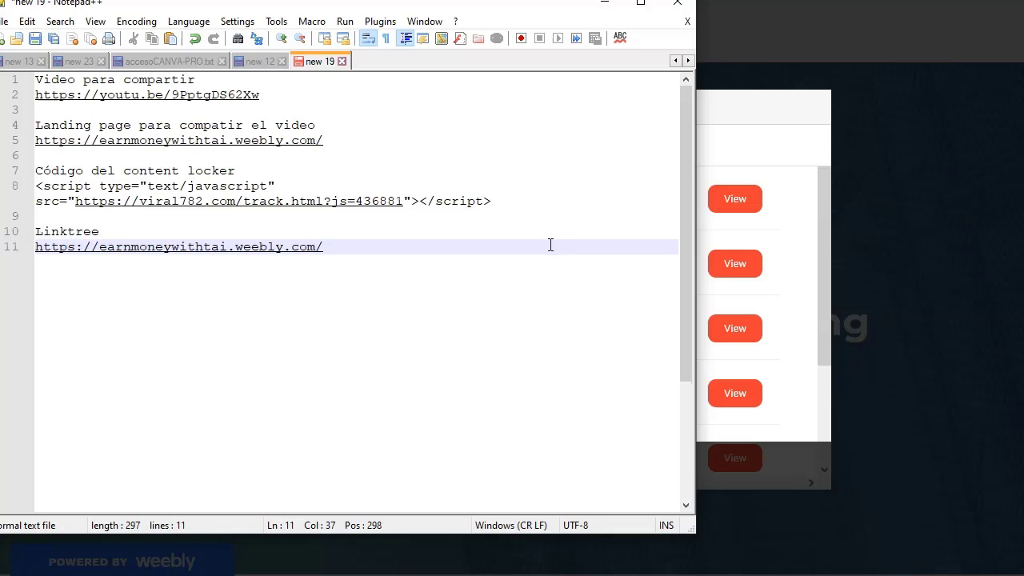
{"action": "left_click_drag", "start_coordinate": [325, 248], "coordinate": [36, 247]}
{"action": "key", "text": "BackSpace"}
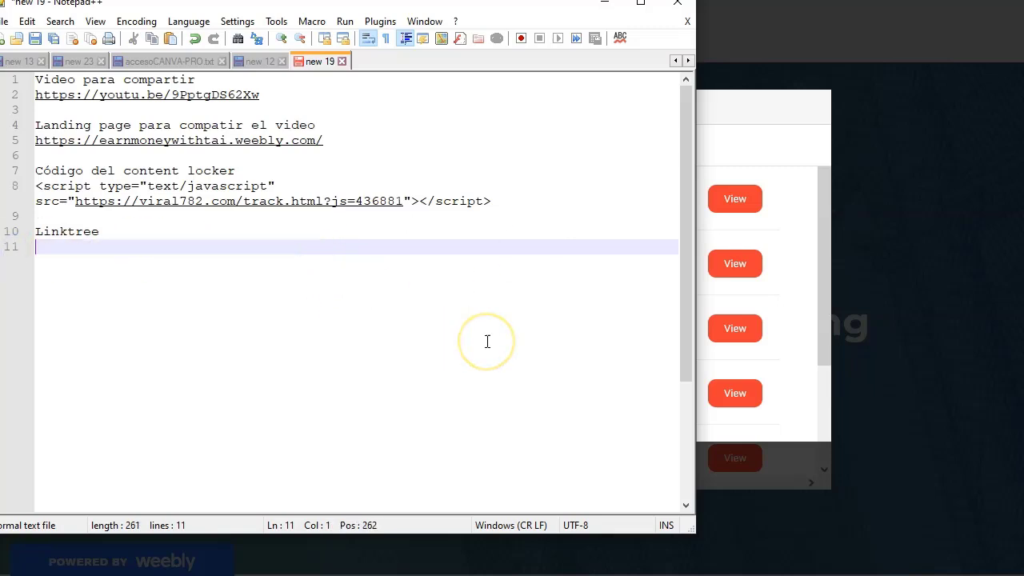
- Put the notes away, switch to the CPAlead dashboard in the browser and open its list of offers
{"action": "left_click", "coordinate": [107, 231]}
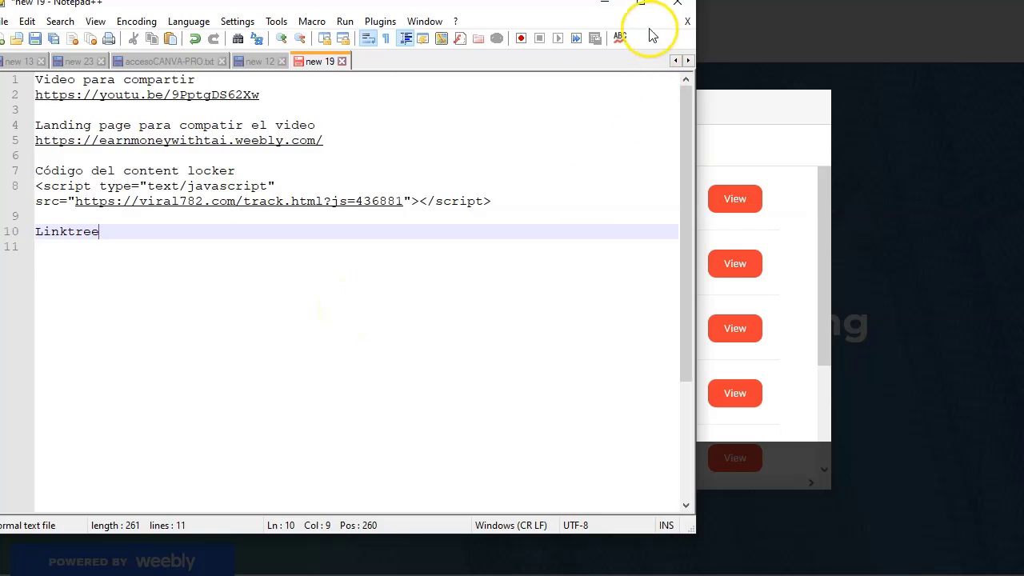
{"action": "left_click", "coordinate": [605, 3]}
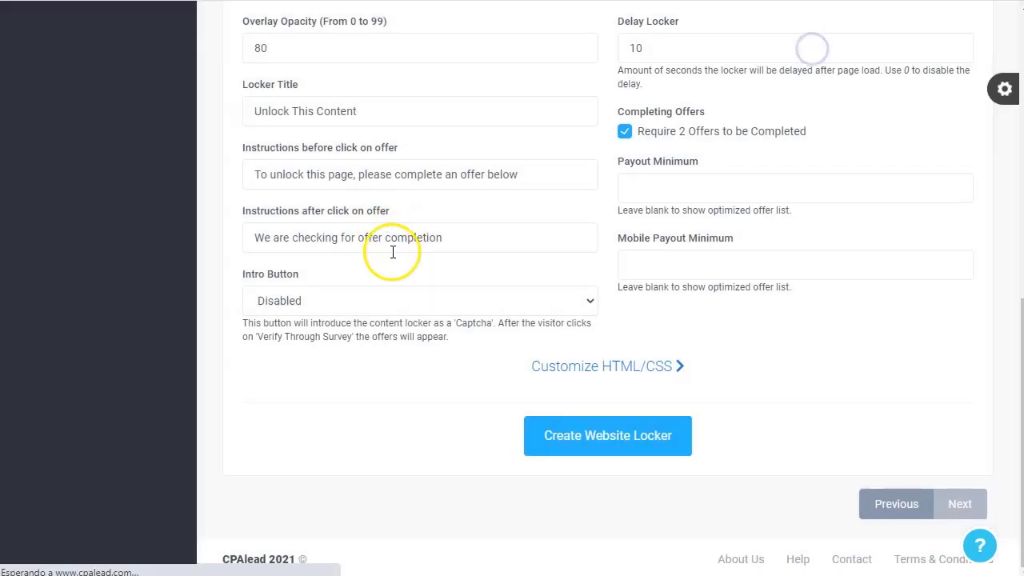
{"action": "scroll", "coordinate": [347, 247], "scroll_direction": "up", "scroll_amount": 3}
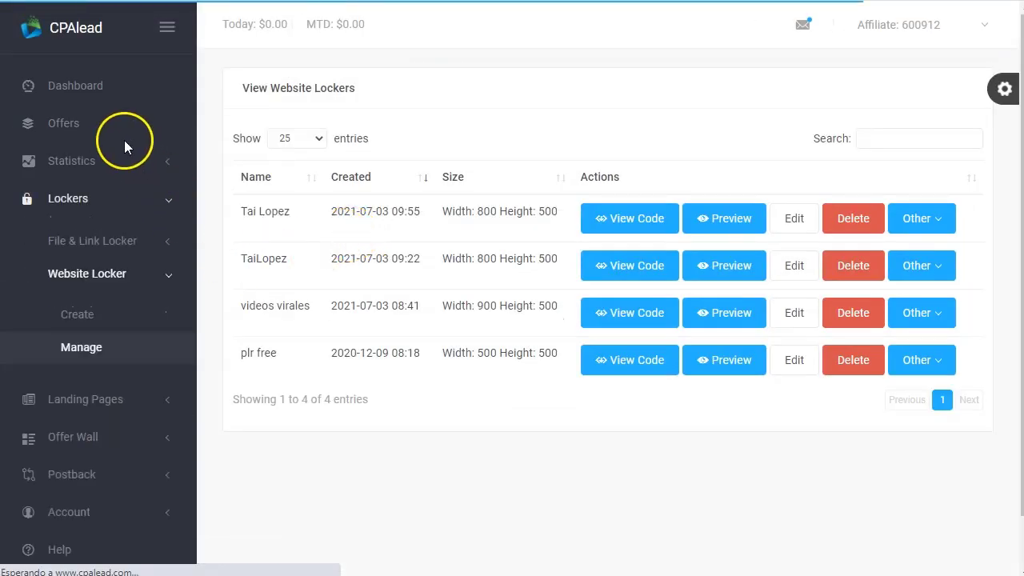
{"action": "left_click", "coordinate": [72, 125]}
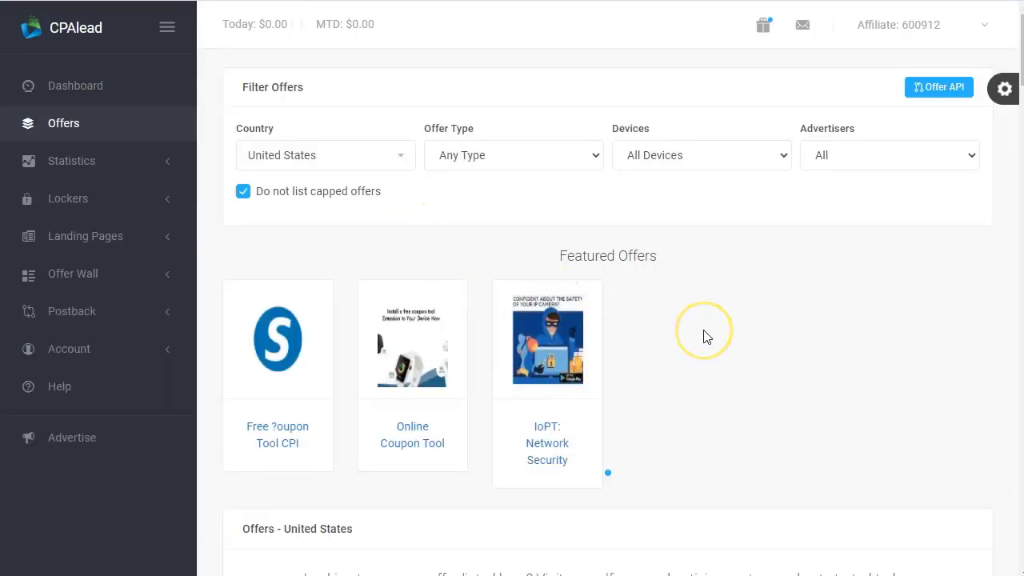
- Examine the payouts of the top-ranked United States offers, highlighting those of "Take Survey Get Paid" and "MPL: Play Skill Based Games"
{"action": "scroll", "coordinate": [704, 334], "scroll_direction": "down", "scroll_amount": 1}
{"action": "scroll", "coordinate": [704, 336], "scroll_direction": "down", "scroll_amount": 4}
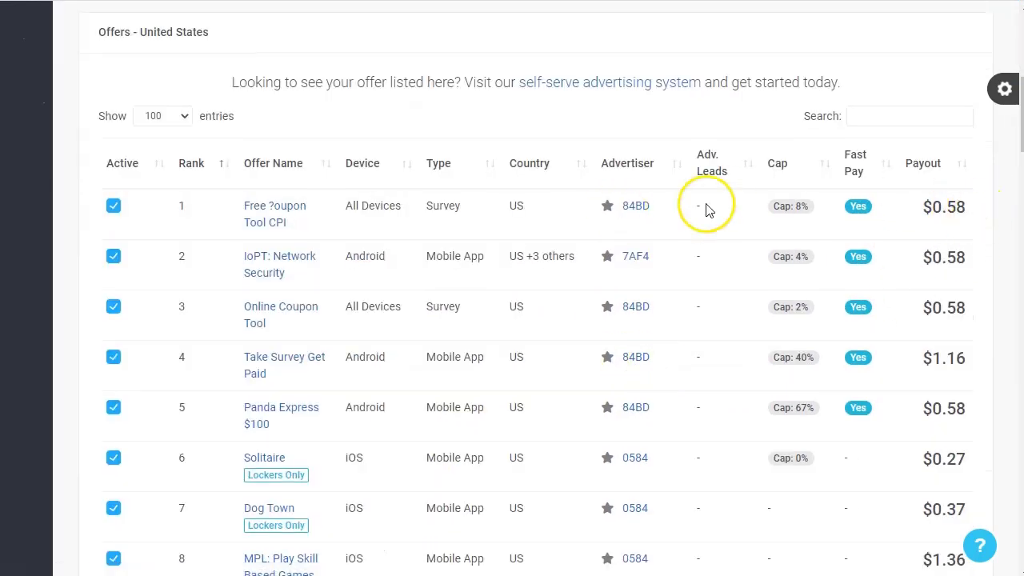
{"action": "scroll", "coordinate": [936, 230], "scroll_direction": "down", "scroll_amount": 1}
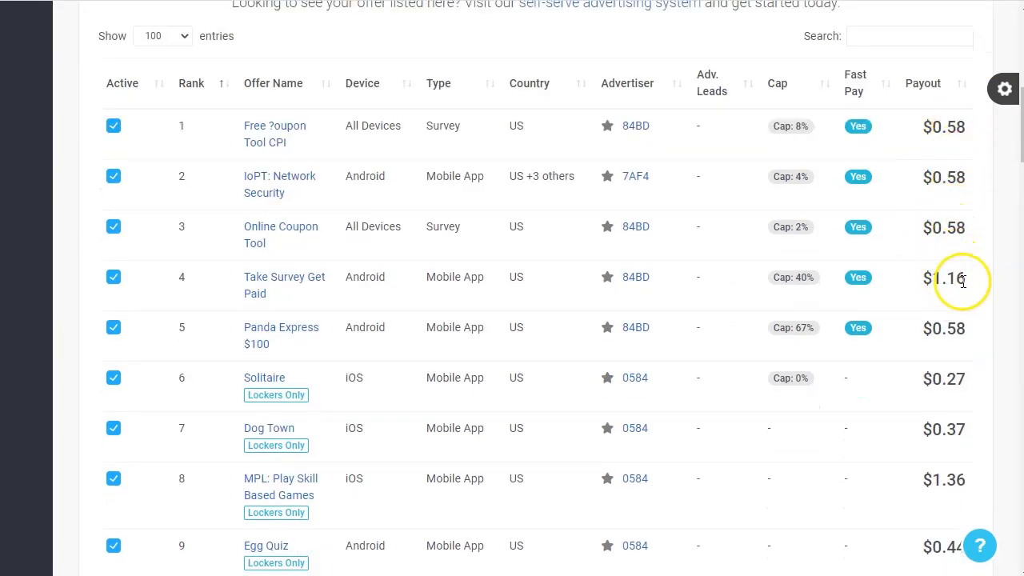
{"action": "left_click_drag", "start_coordinate": [966, 282], "coordinate": [925, 286]}
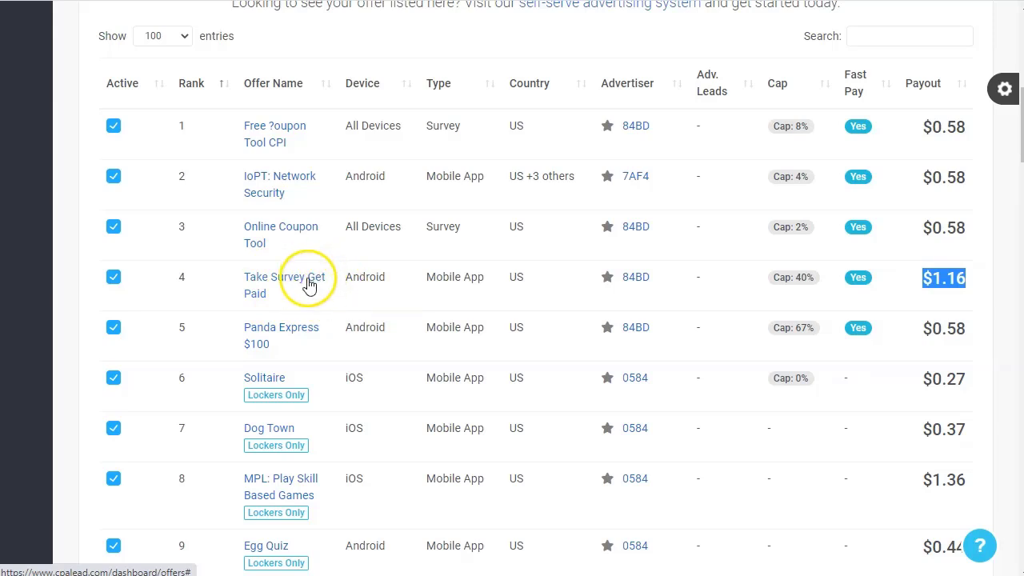
{"action": "scroll", "coordinate": [965, 280], "scroll_direction": "down", "scroll_amount": 1}
{"action": "scroll", "coordinate": [965, 286], "scroll_direction": "down", "scroll_amount": 2}
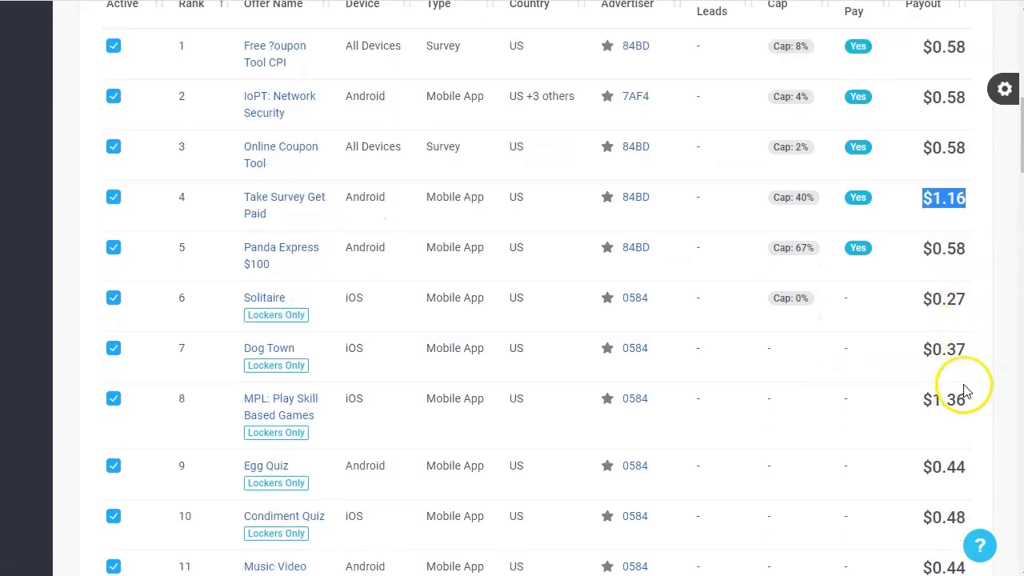
{"action": "left_click_drag", "start_coordinate": [967, 398], "coordinate": [903, 403]}
{"action": "scroll", "coordinate": [905, 417], "scroll_direction": "down", "scroll_amount": 6}
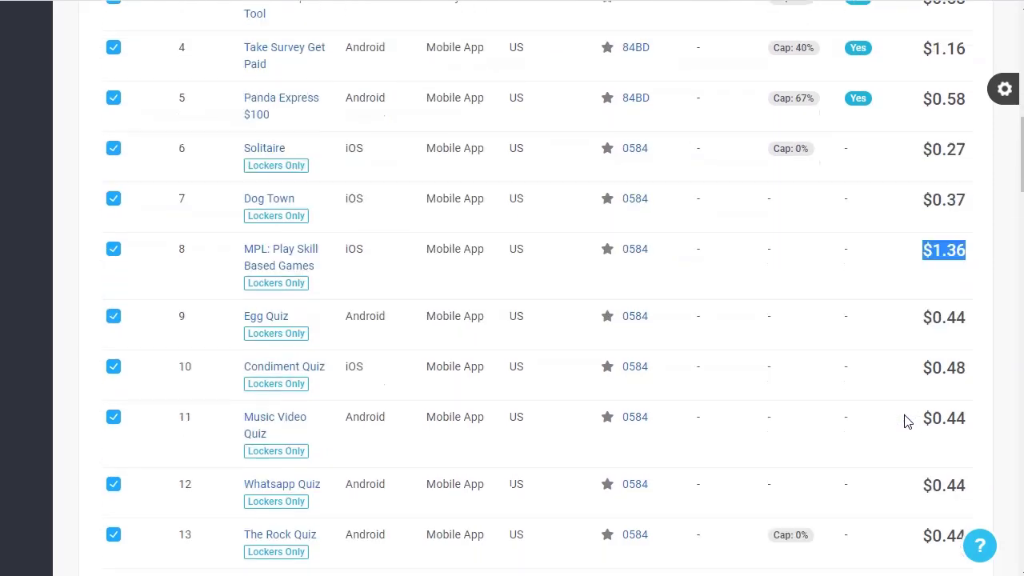
- Review the payouts of the lower-ranked United States offers down to about rank 40, and return to the start of the offer table
{"action": "scroll", "coordinate": [971, 424], "scroll_direction": "down", "scroll_amount": 2}
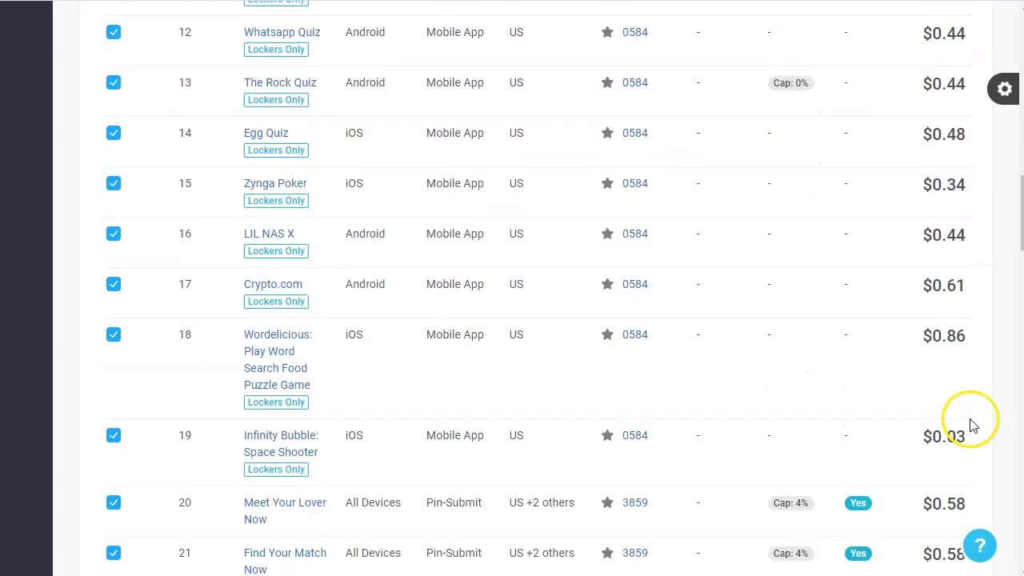
{"action": "scroll", "coordinate": [966, 296], "scroll_direction": "down", "scroll_amount": 4}
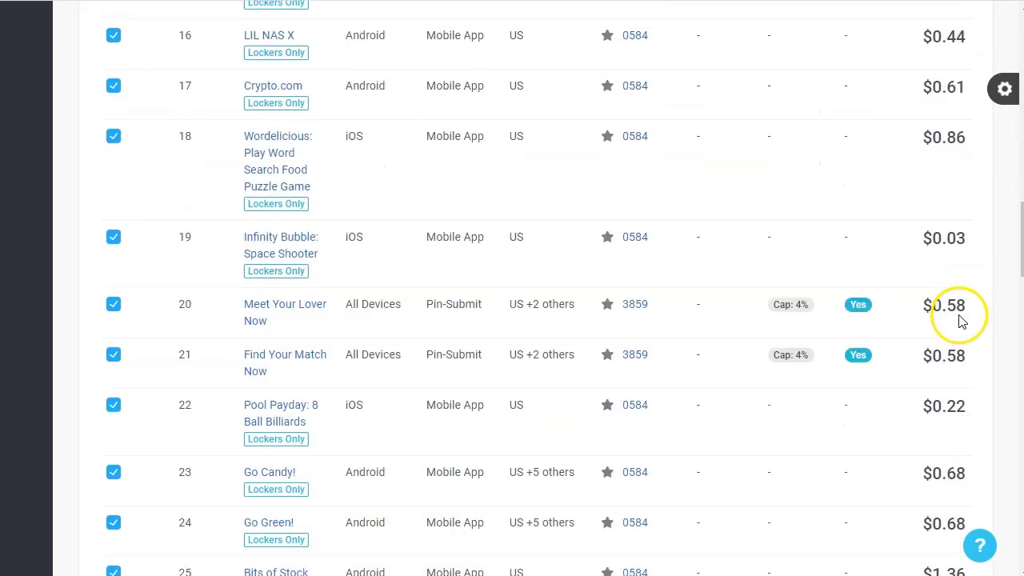
{"action": "scroll", "coordinate": [966, 412], "scroll_direction": "down", "scroll_amount": 6}
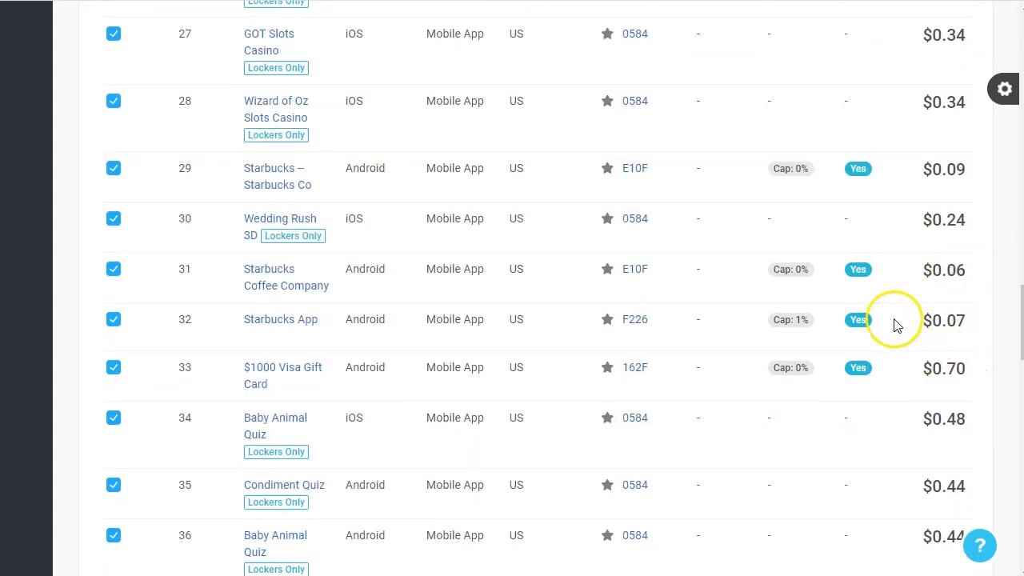
{"action": "scroll", "coordinate": [958, 414], "scroll_direction": "down", "scroll_amount": 3}
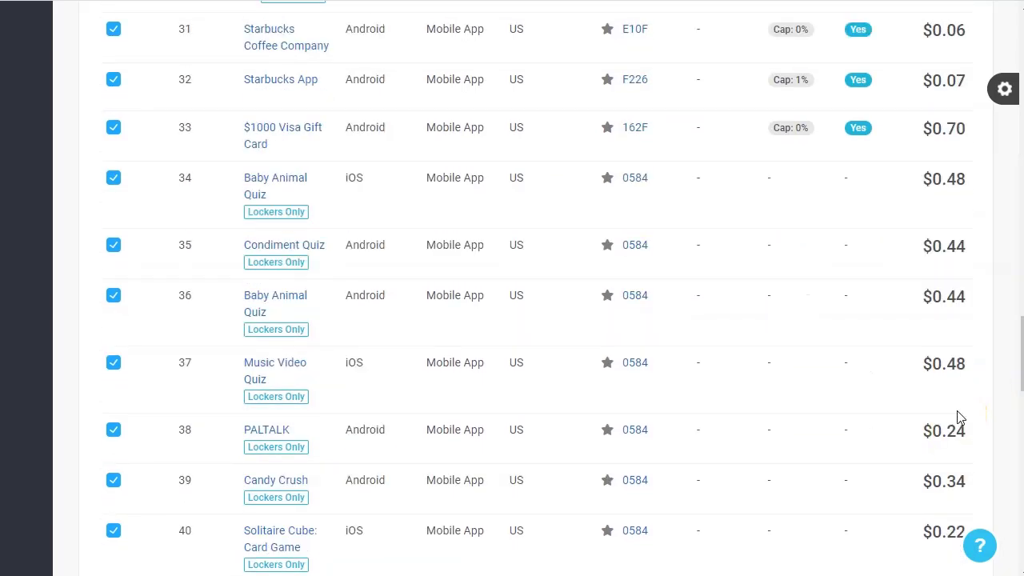
{"action": "scroll", "coordinate": [960, 415], "scroll_direction": "up", "scroll_amount": 20}
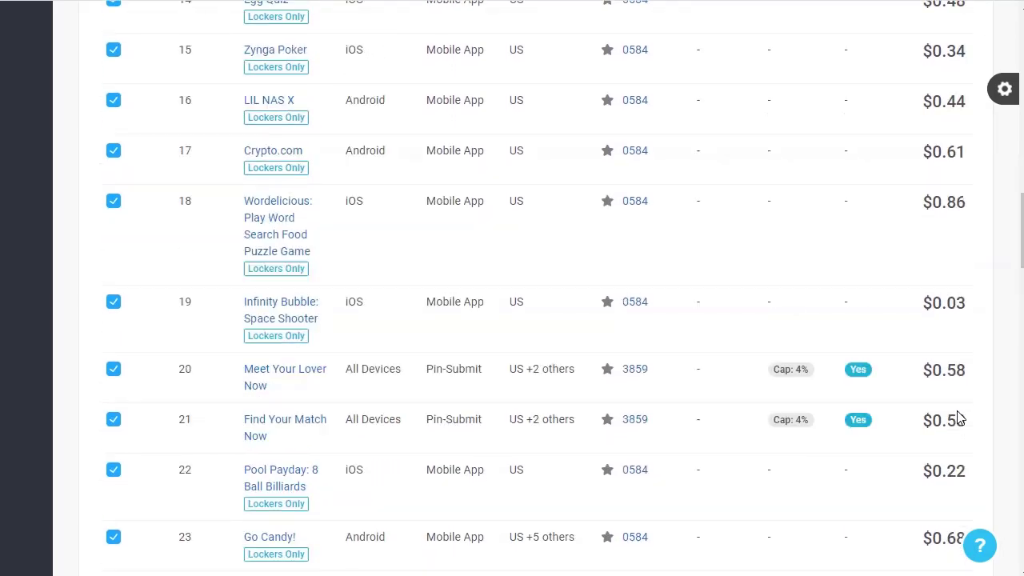
{"action": "scroll", "coordinate": [957, 412], "scroll_direction": "up", "scroll_amount": 9}
{"action": "scroll", "coordinate": [955, 411], "scroll_direction": "down", "scroll_amount": 5}
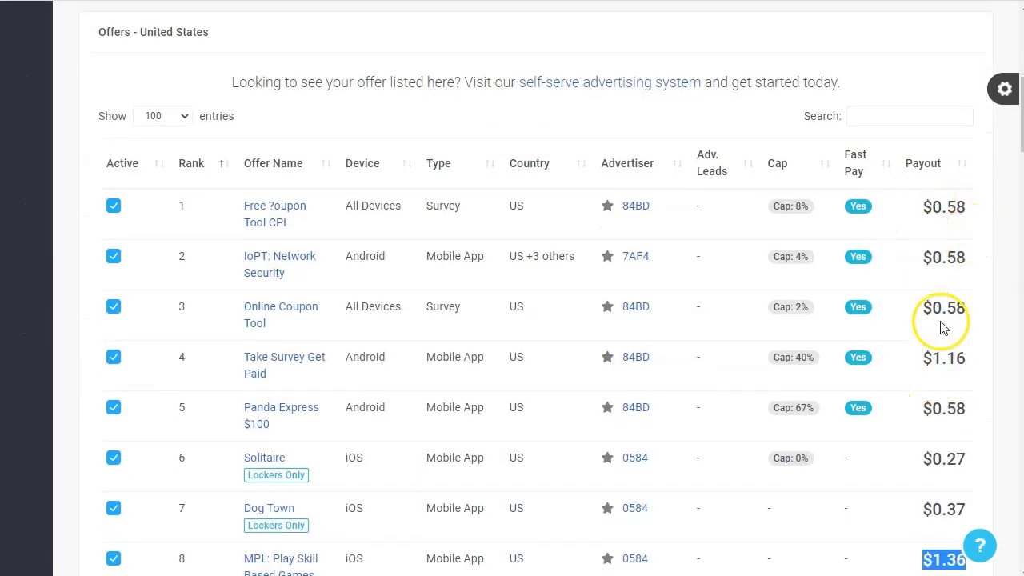